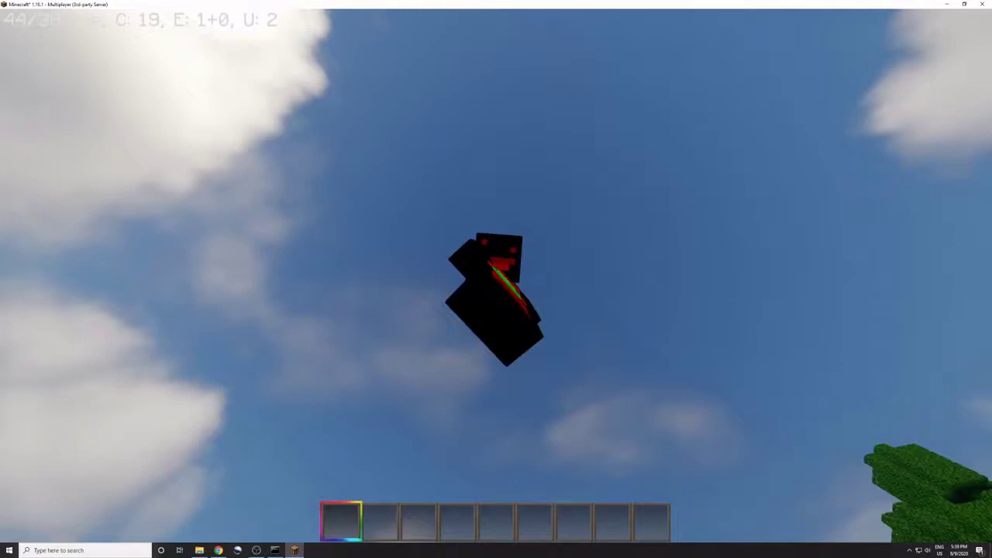
Run the /launch command in the game chat
key(slash)
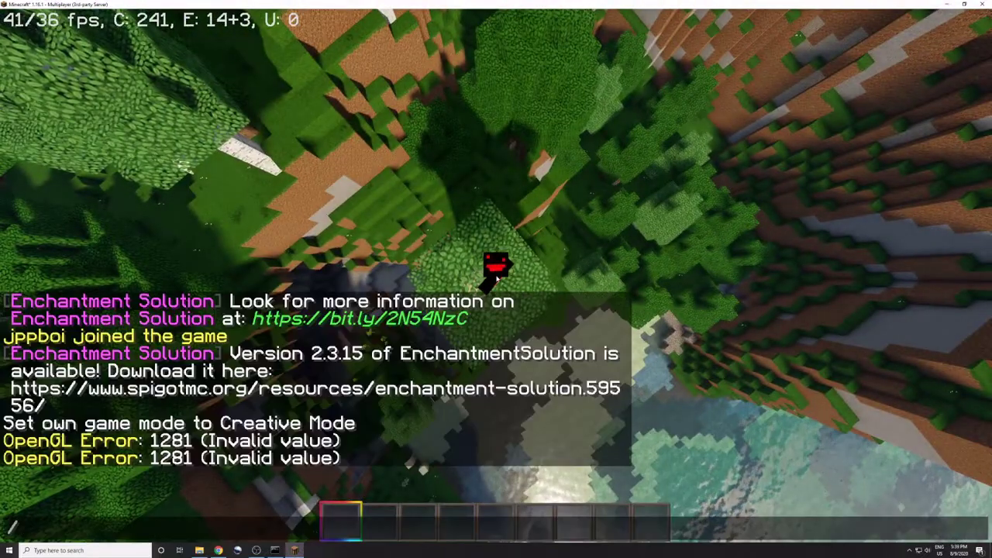
text(launch)
key(Return)
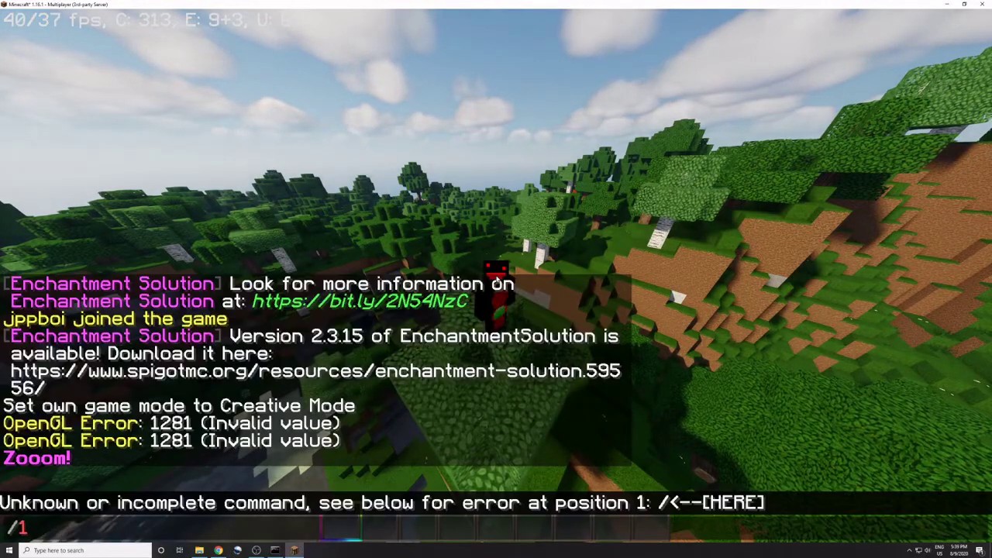
key(Escape)
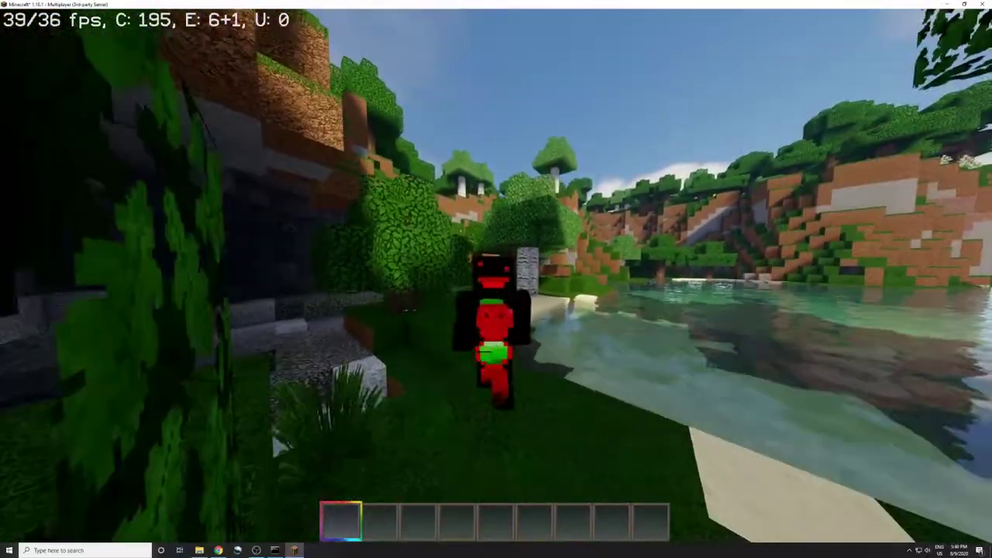
Switch to first-person view, and break and replace a sand block beside the water
key(F5)
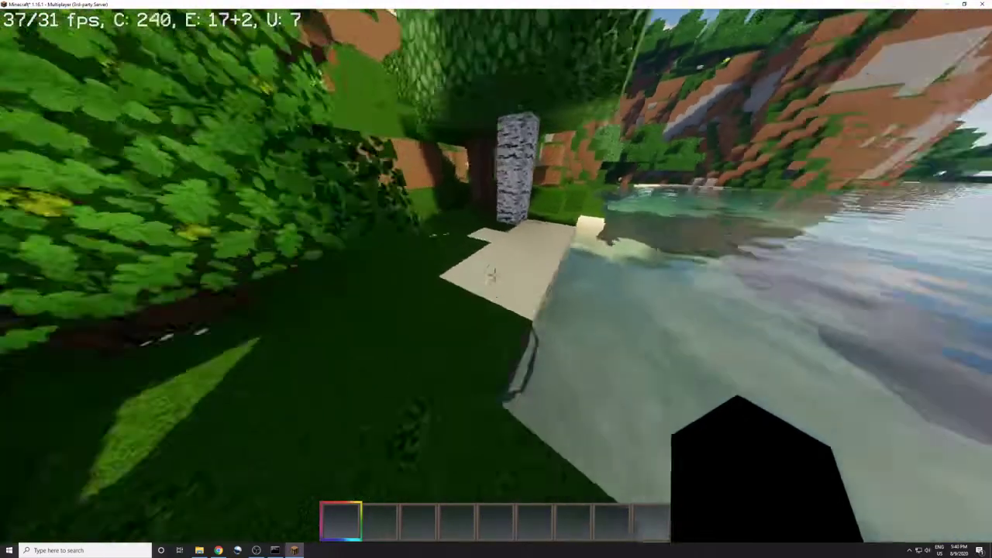
click(493, 273)
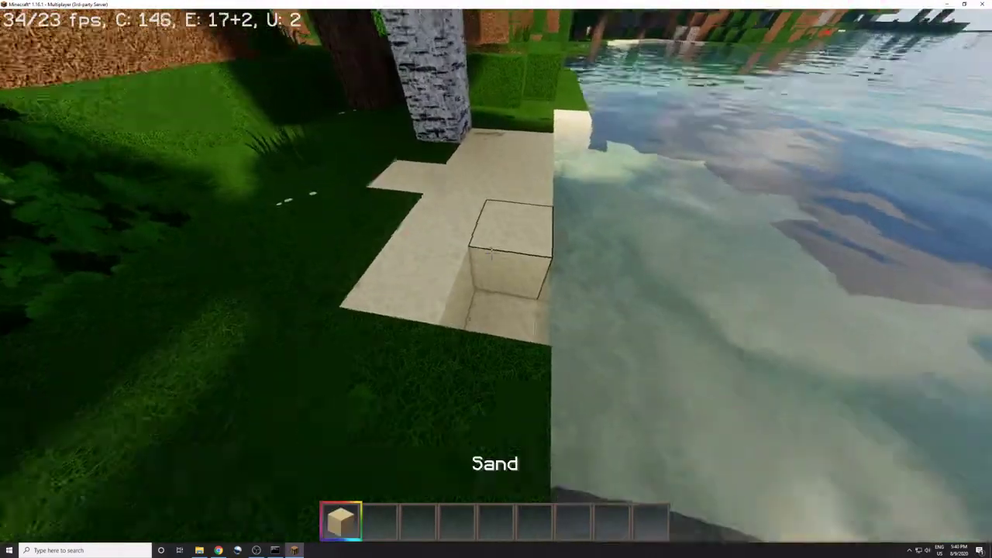
right_click(493, 273)
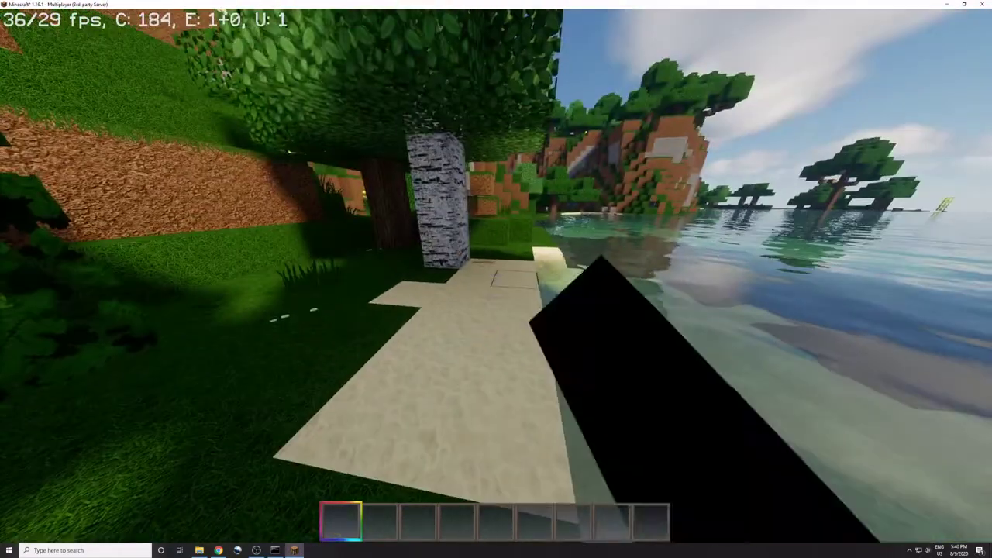
Walk along the shore past the trees and through the stone cave onto the grassy slope
key(w)
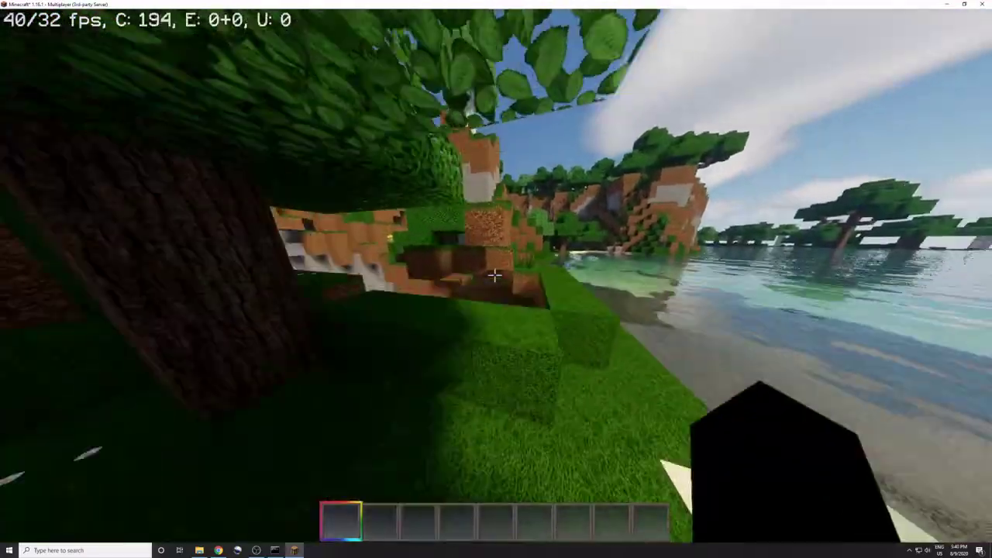
key(w)
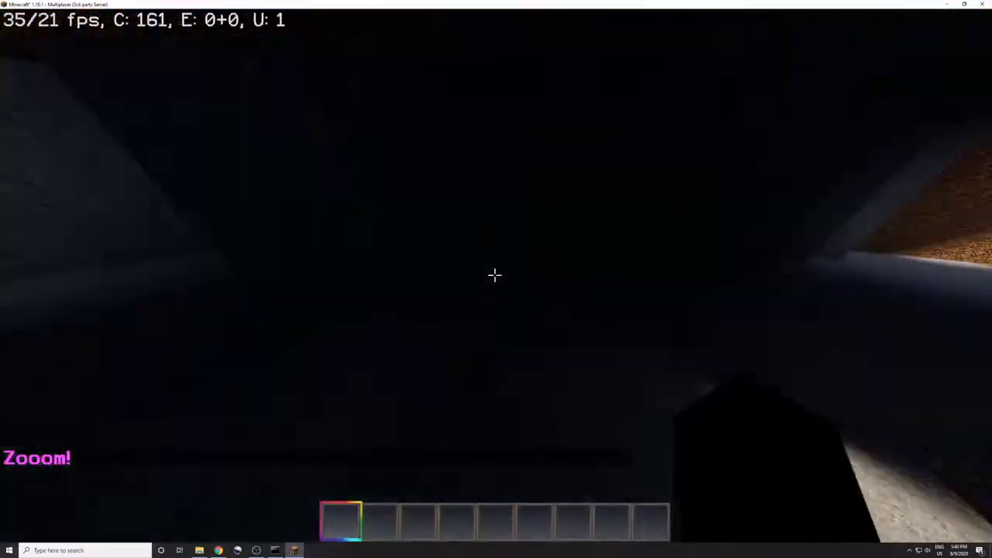
key(w)
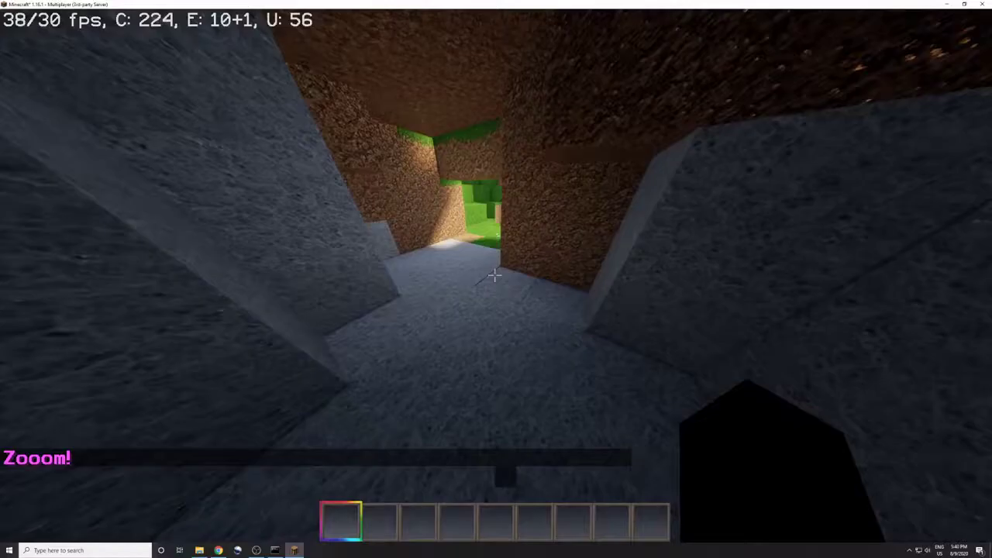
key(w)
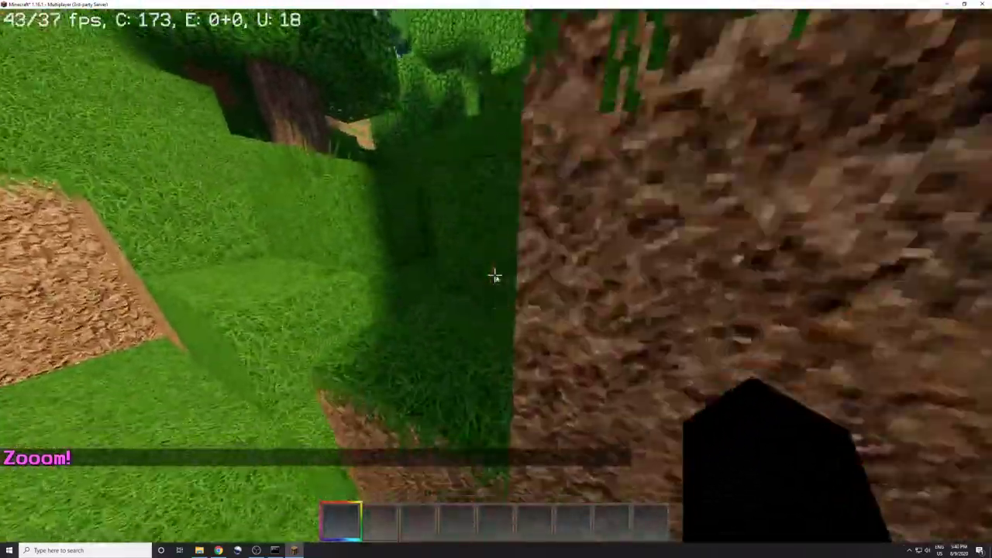
Open the game options and visit the video settings and resource packs
key(Escape)
click(411, 308)
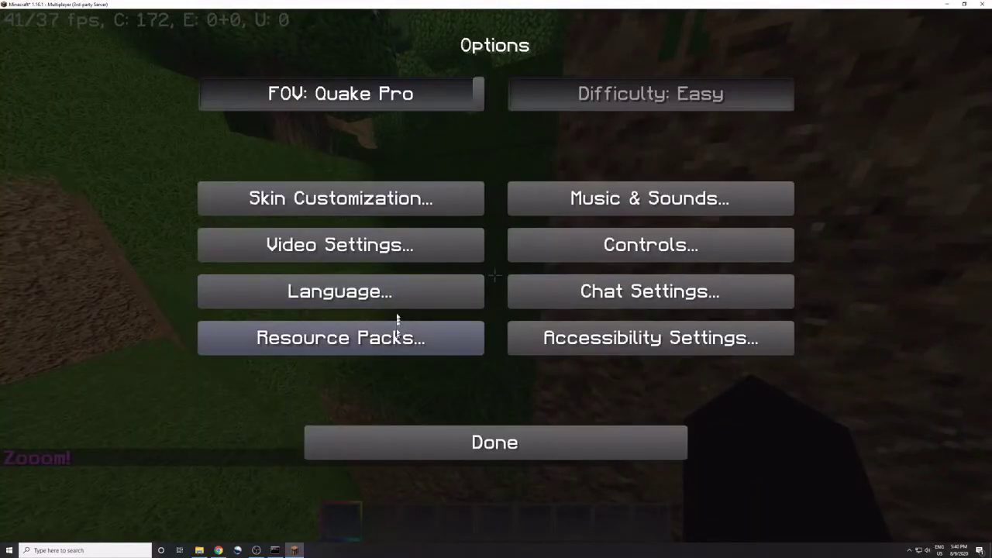
click(396, 245)
click(391, 335)
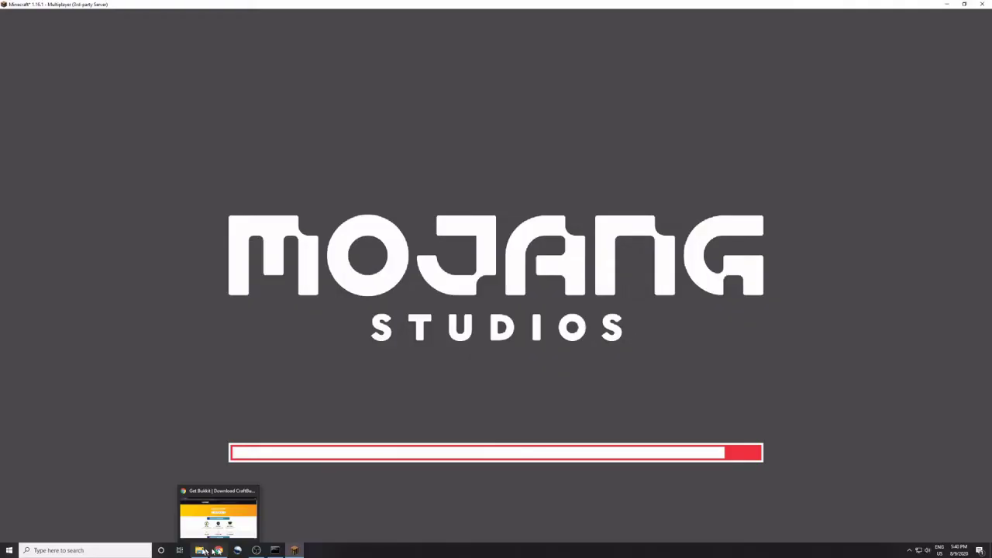
Check the game's multiplayer server list and bring up the running server's console window
click(217, 515)
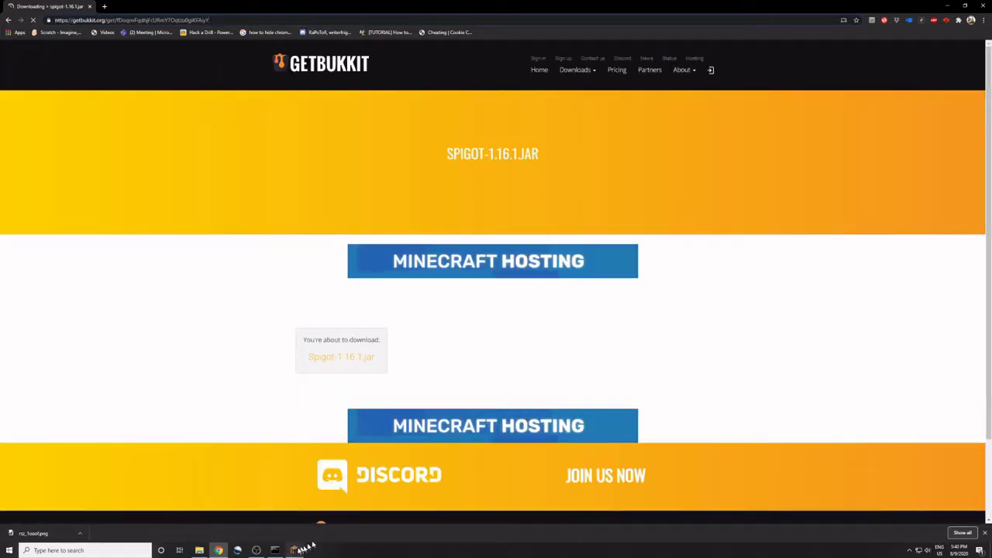
click(295, 551)
click(468, 334)
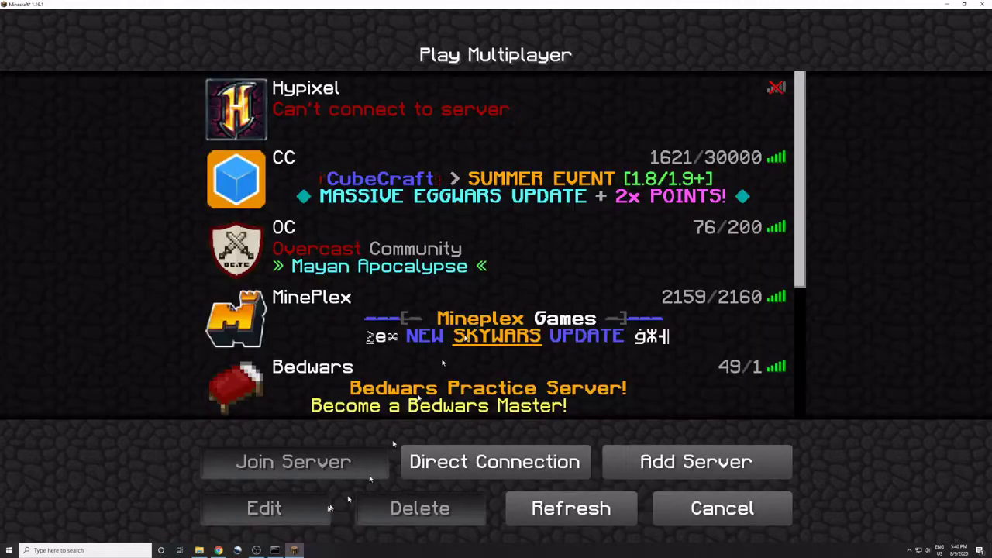
click(275, 551)
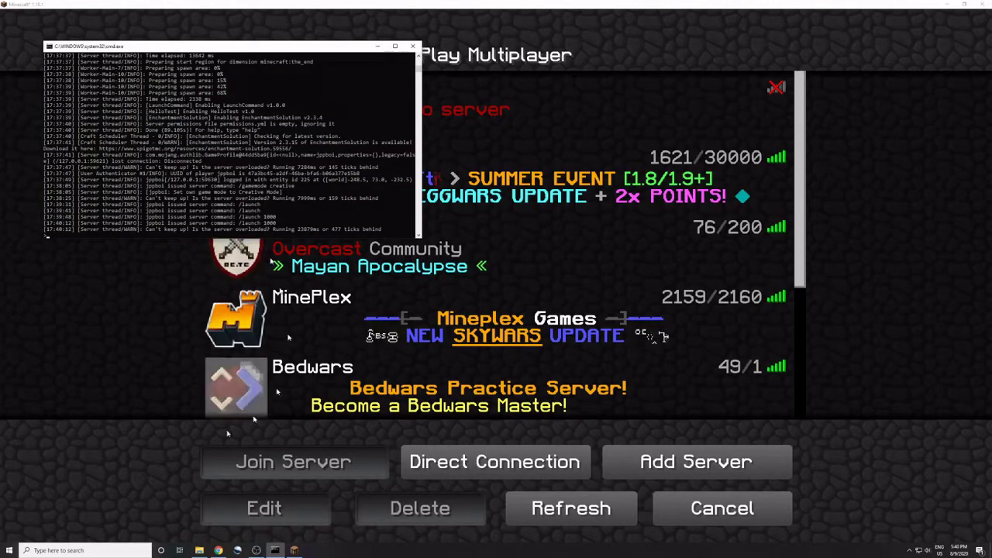
Switch to Chrome, download Spigot-1.16.1.jar from the GetBukkit page and keep the flagged file
click(218, 551)
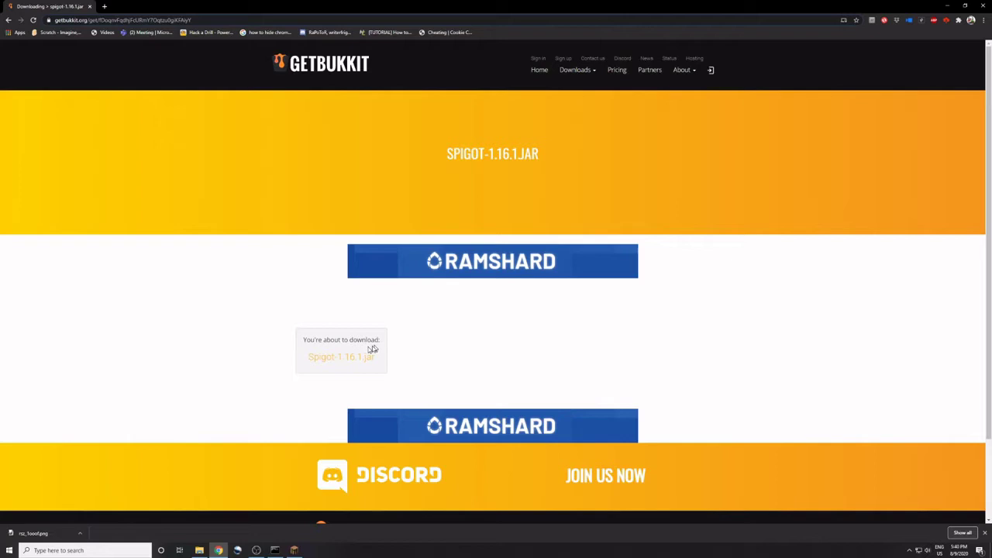
click(333, 355)
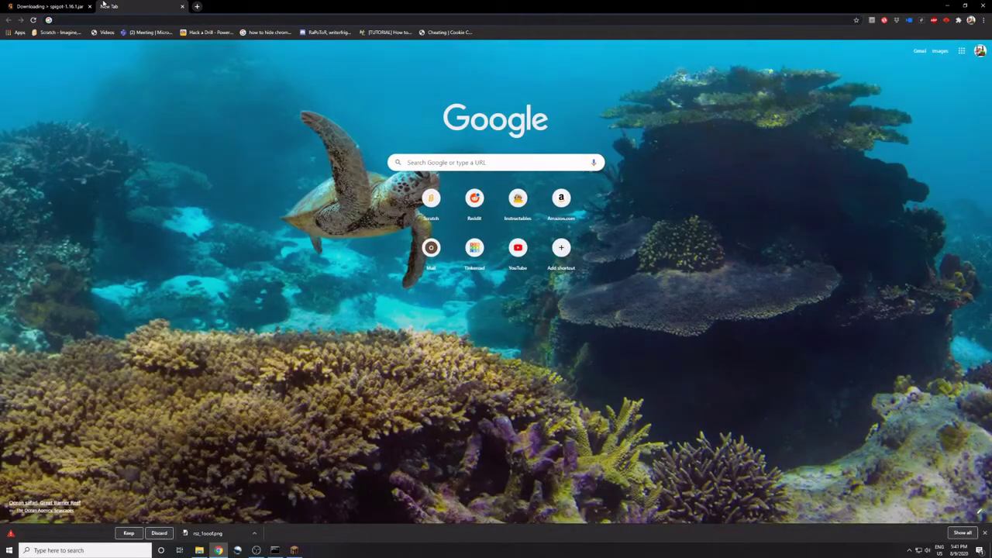
click(122, 534)
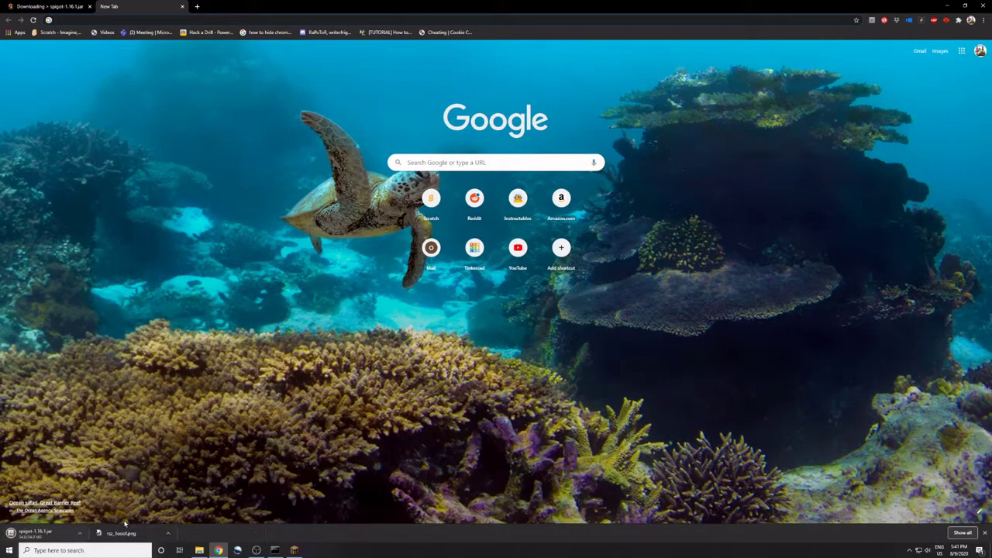
Find the SpigotMC thread "Start.bat code" and select its java -jar SERVER_FILE_NAME.jar and PAUSE script lines
text(start)
key(Return)
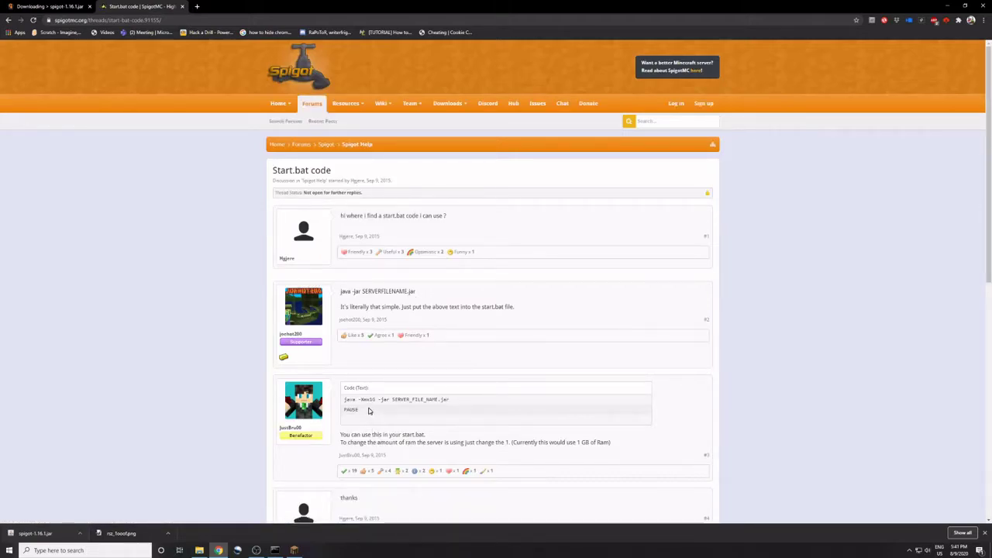
drag(368, 411, 344, 399)
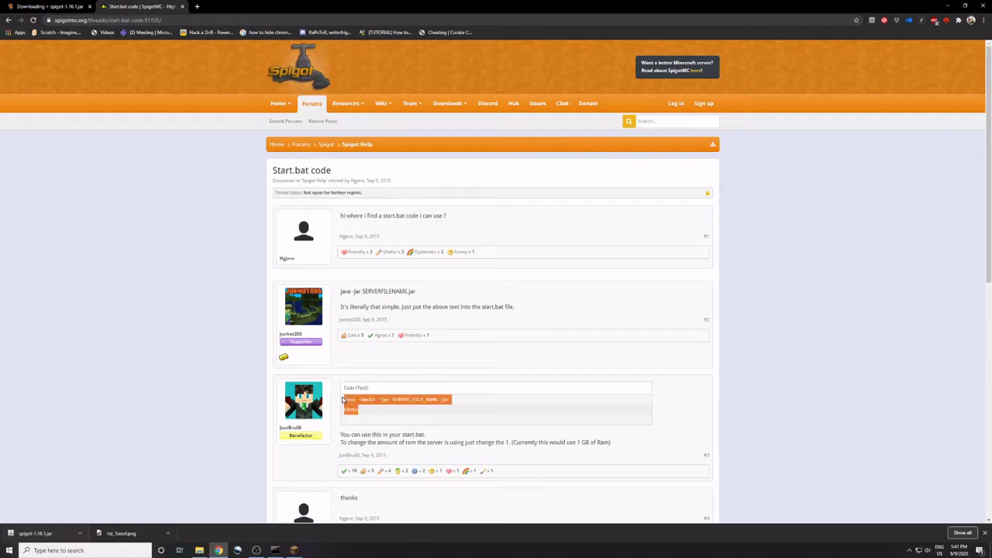
Switch to File Explorer and create a folder named "Spigot Server The 3rd" on the Desktop
click(82, 533)
click(101, 507)
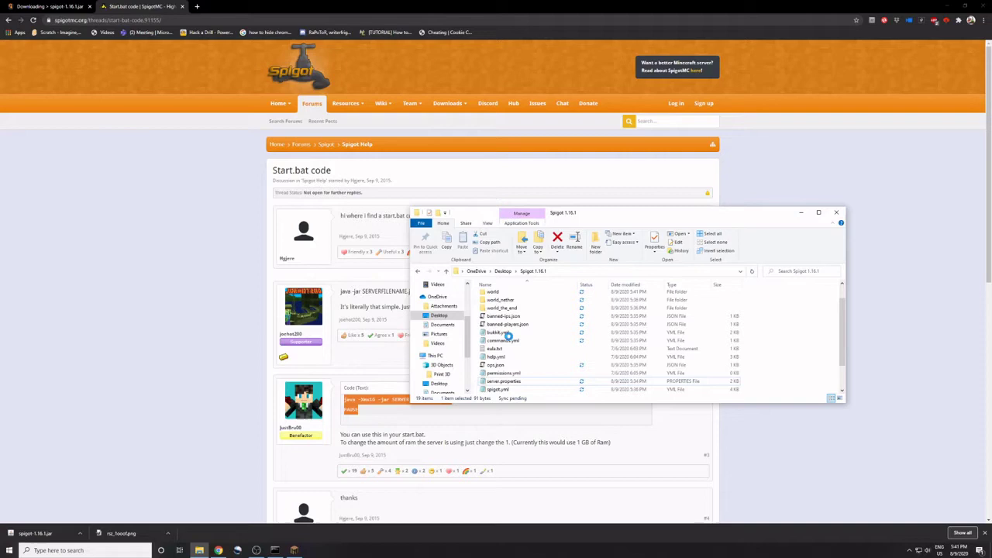
click(503, 271)
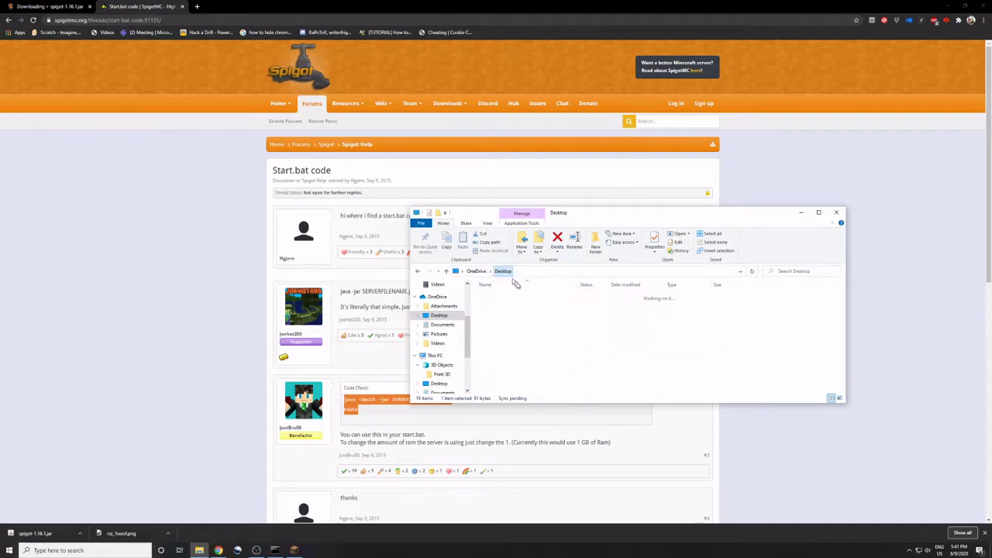
right_click(772, 331)
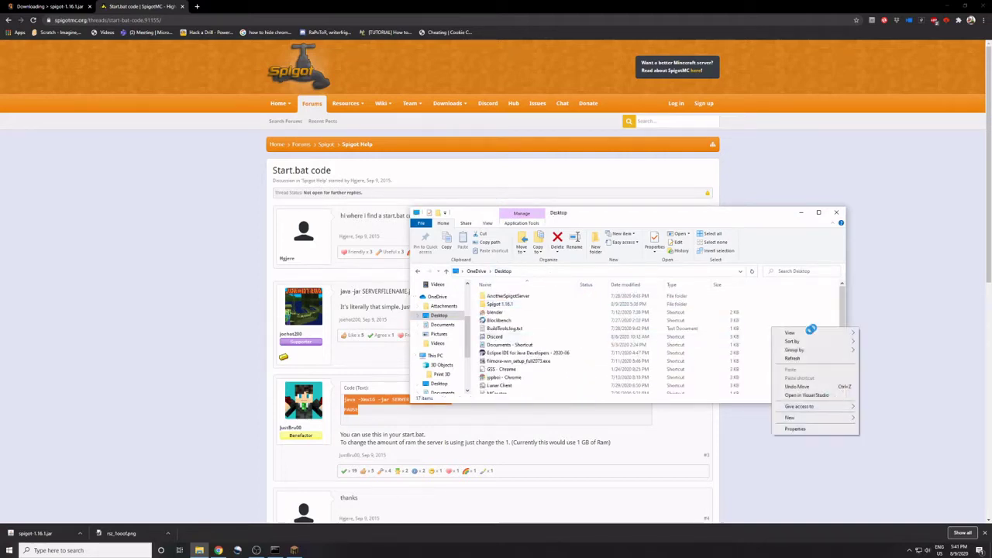
mouse_move(792, 420)
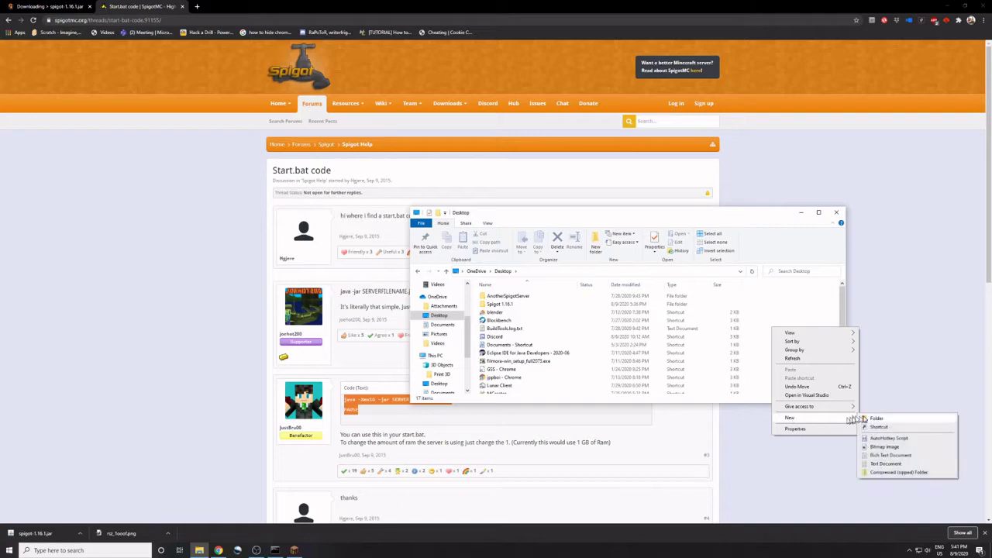
click(871, 419)
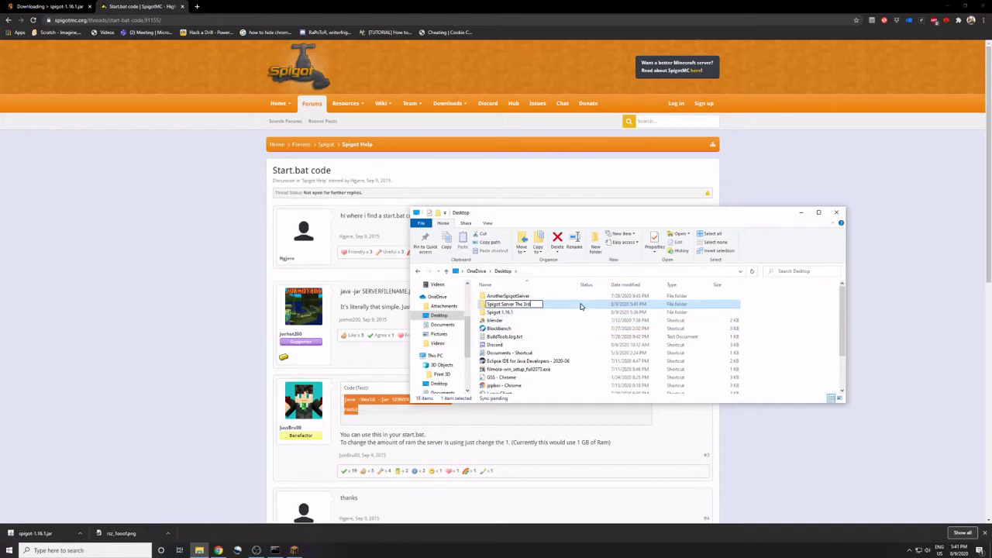
key(Return)
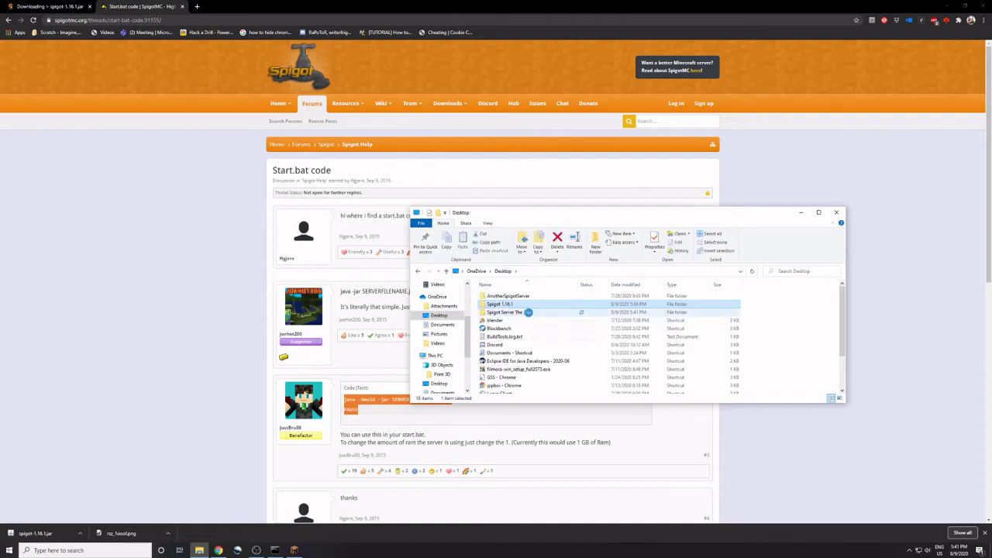
Copy spigot-1.16.1.jar from Downloads into the "Spigot Server The 3rd" folder
double_click(529, 313)
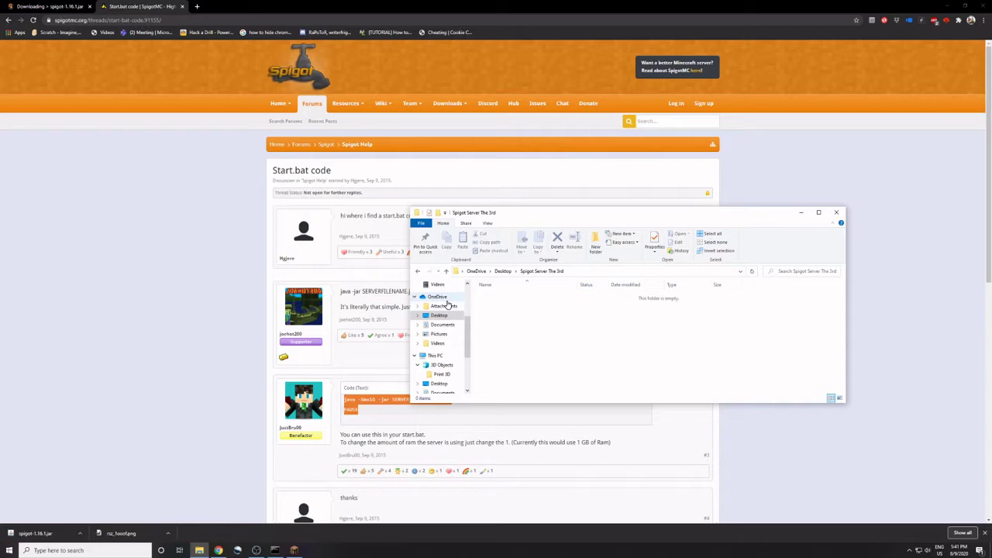
scroll(440, 315, up, 3)
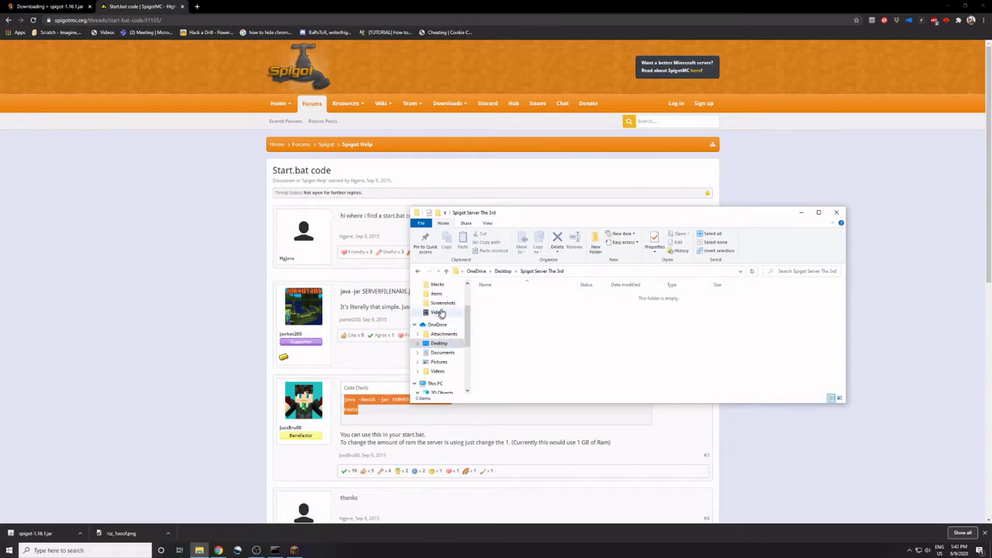
click(442, 308)
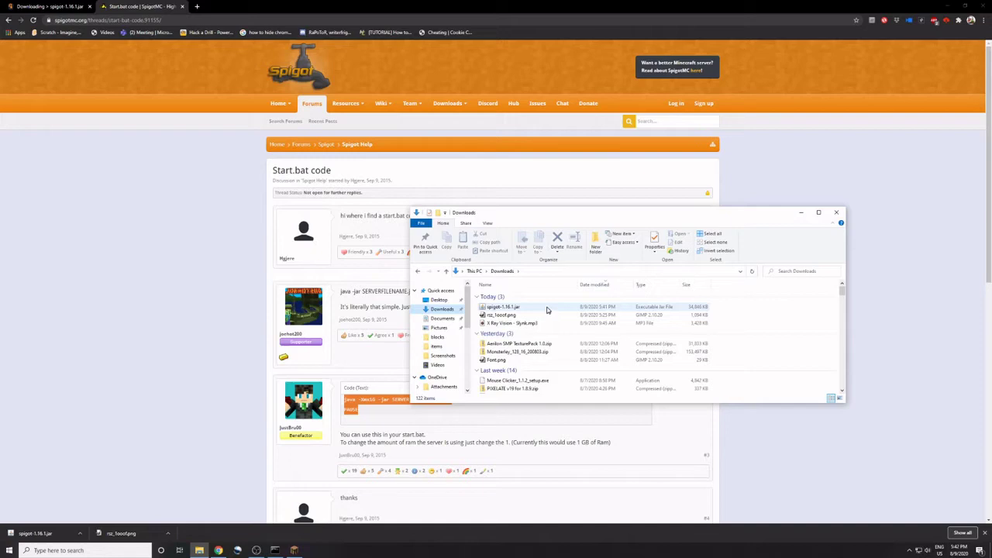
click(547, 308)
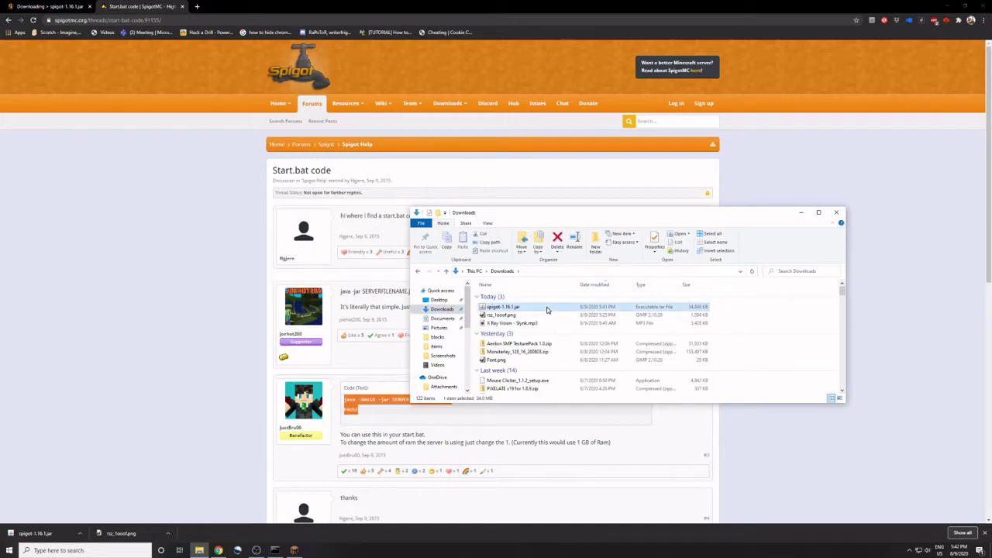
drag(547, 311, 518, 312)
double_click(542, 313)
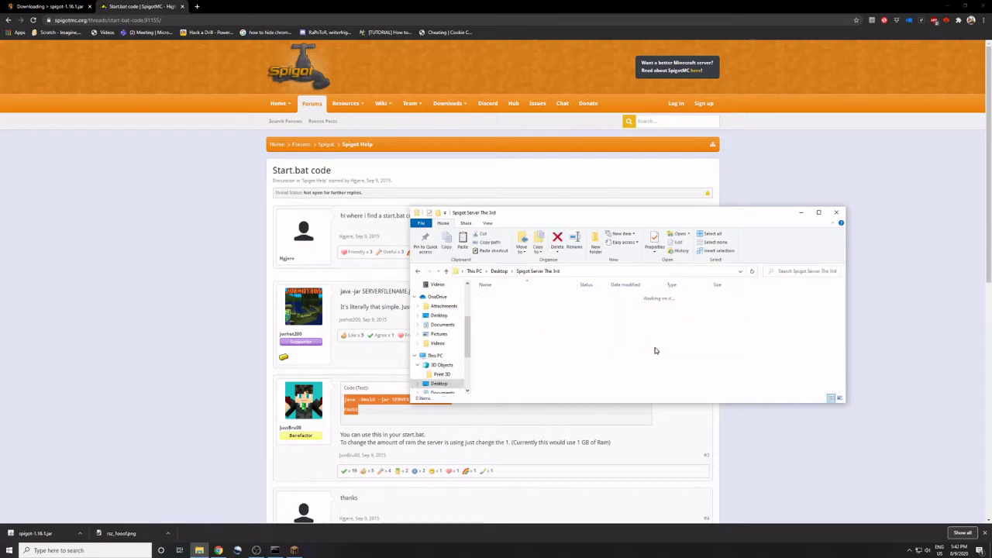
drag(675, 338, 672, 333)
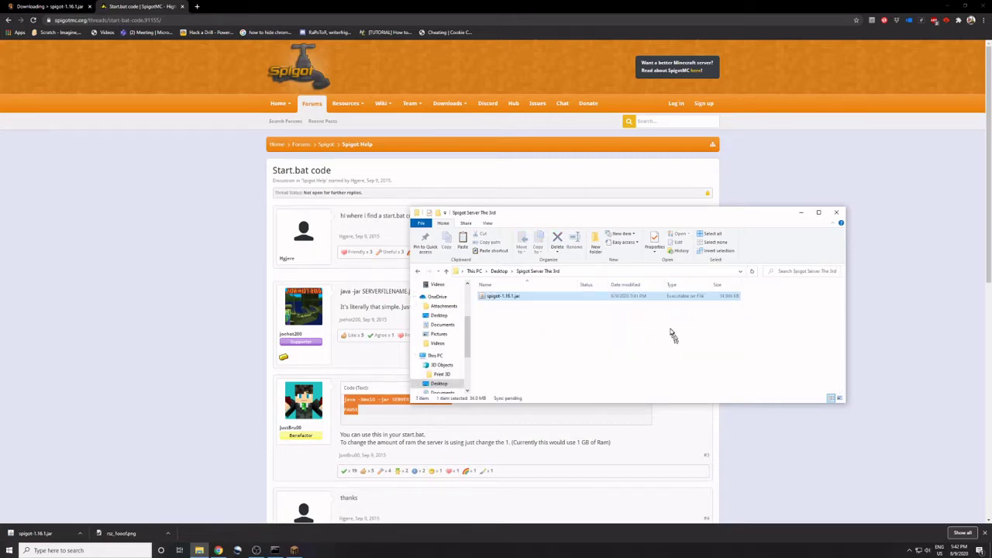
Create a new text document in the "Spigot Server The 3rd" folder and name it start.bat, accepting the extension change
right_click(627, 326)
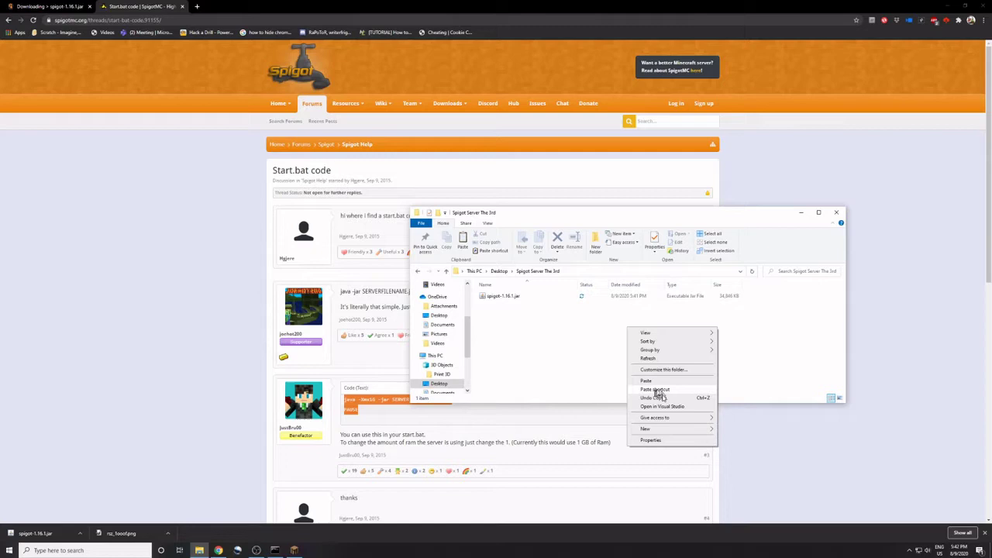
mouse_move(658, 431)
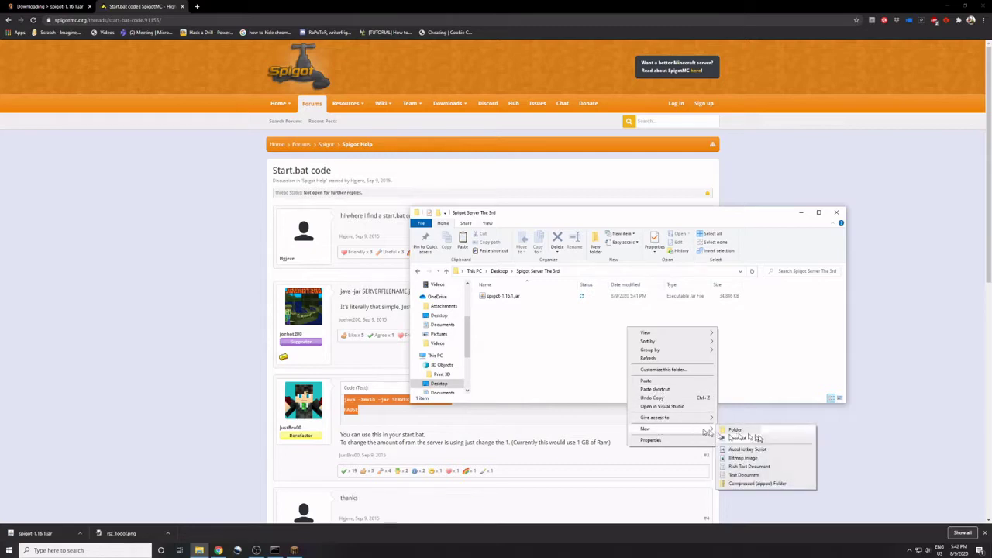
click(754, 478)
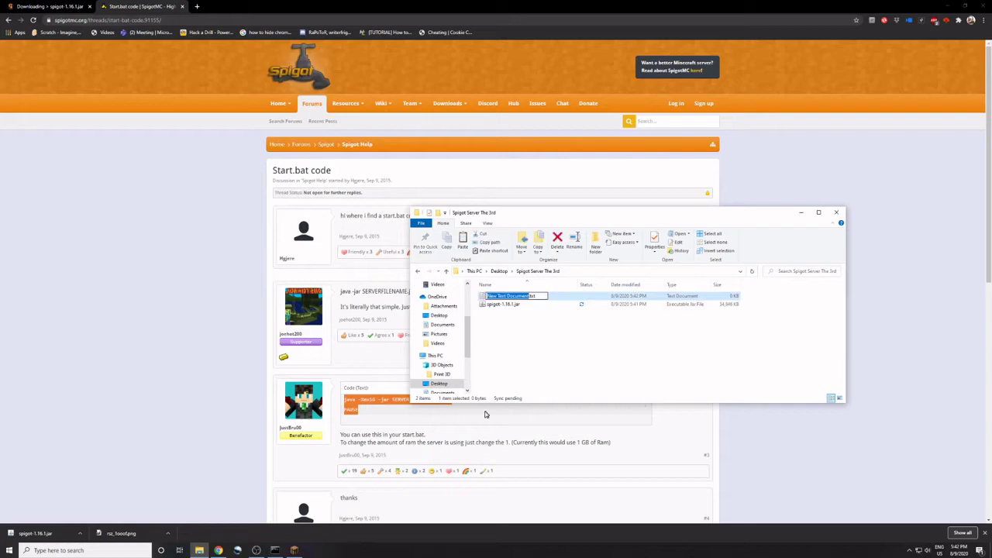
text(start.b)
text(at)
key(Return)
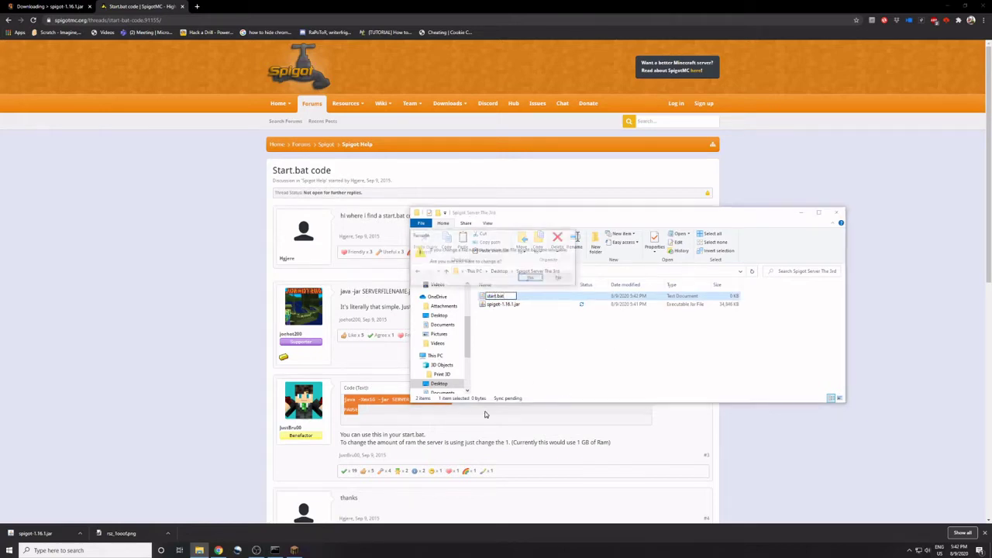
click(529, 277)
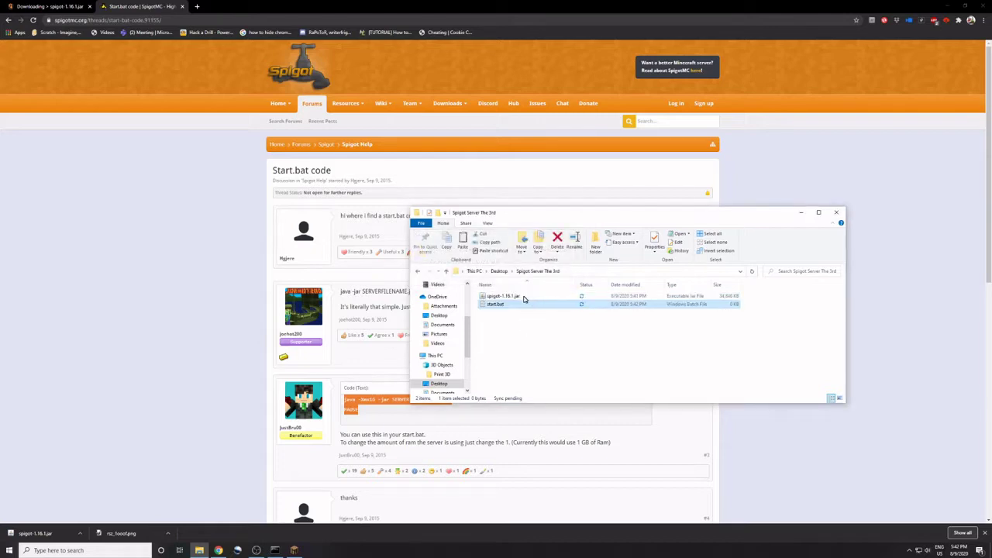
Open start.bat in Notepad and paste in the forum thread's lines "java -Xmx1G -jar SERVER_FILE_NAME.jar" and "PAUSE"
right_click(520, 313)
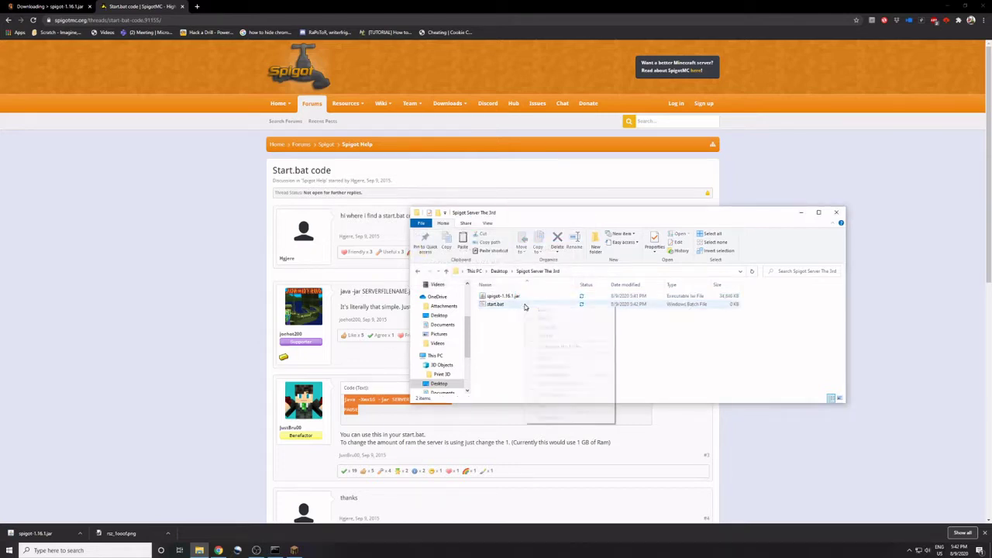
click(502, 304)
click(497, 304)
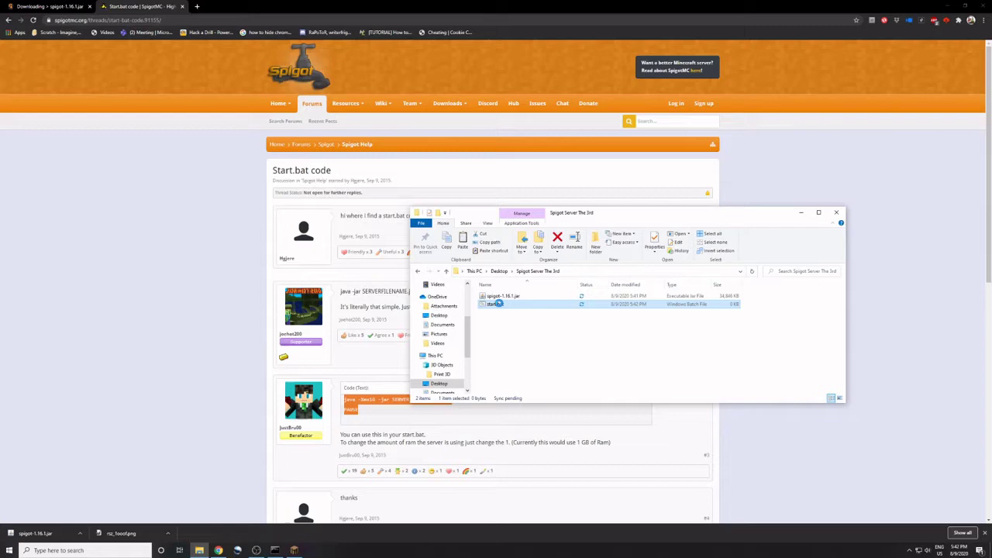
right_click(524, 312)
click(529, 318)
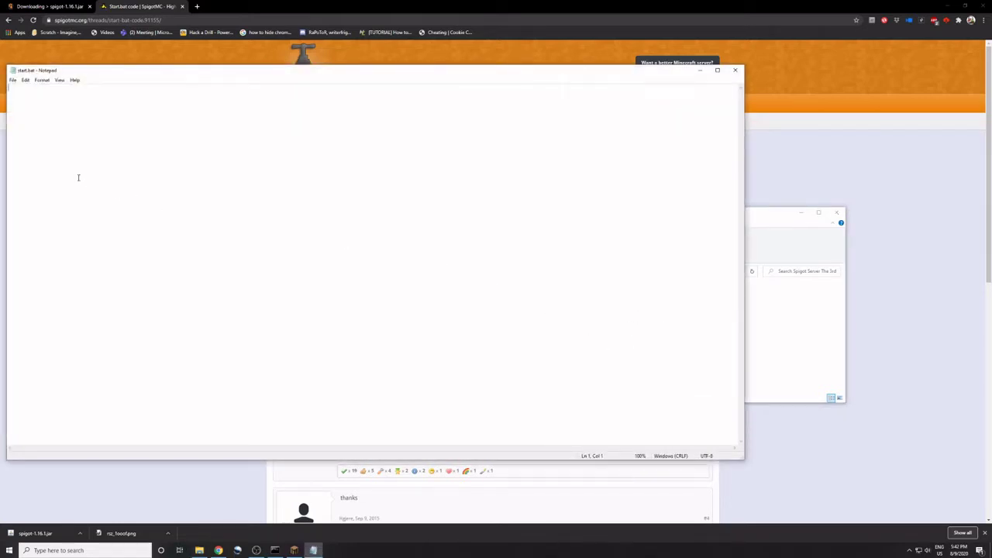
click(4, 108)
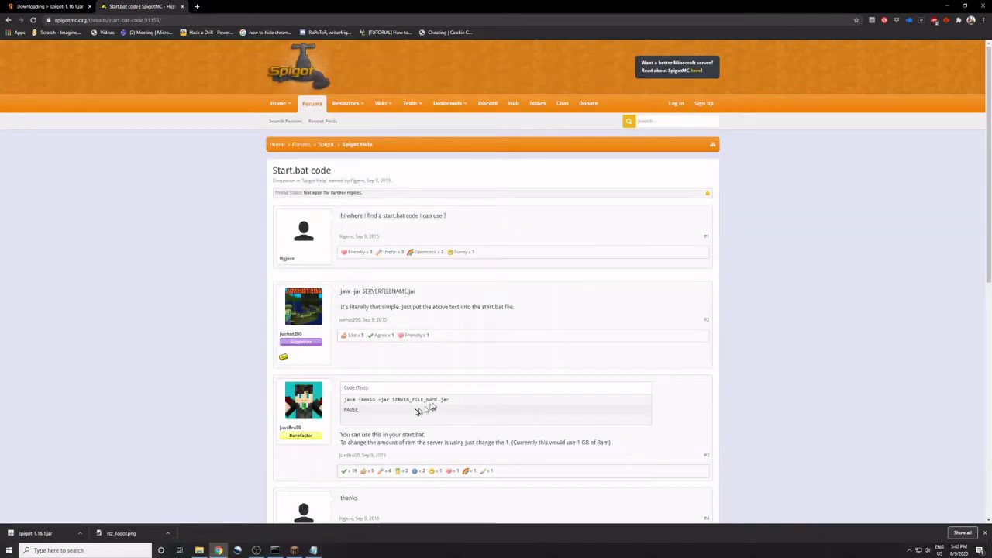
drag(416, 411, 343, 404)
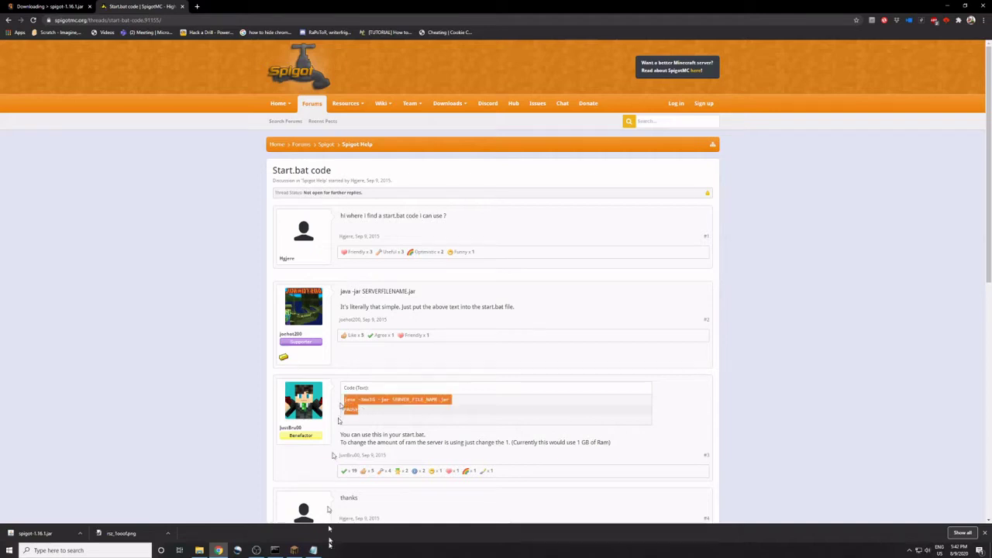
click(309, 552)
text(java -Xms1G -jar SERVER_FILE_NAME.jar PAUSE)
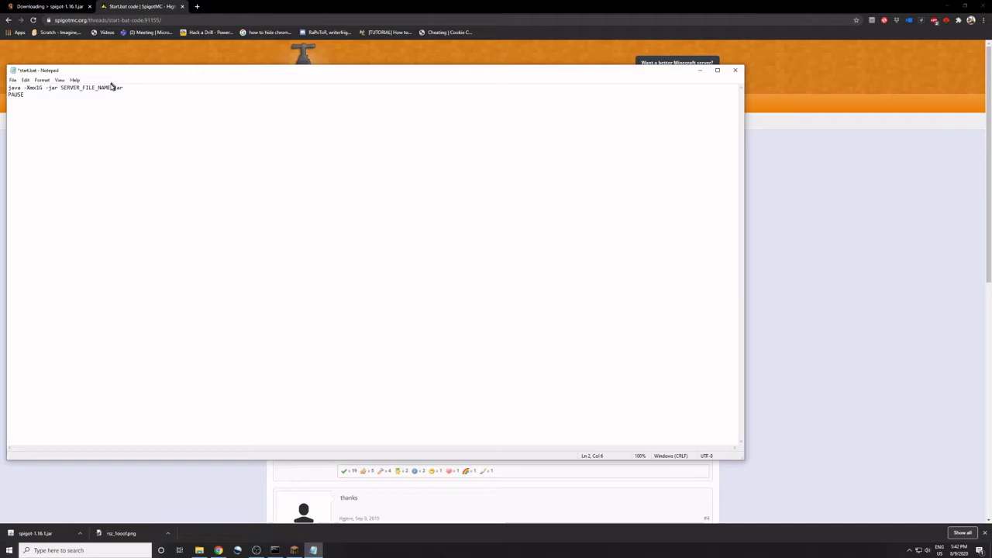
Replace SERVER_FILE_NAME with spigot-1.16.1 in the java line, then save and close start.bat
double_click(113, 87)
click(108, 87)
key(BackSpace)
key(BackSpace)
key(BackSpace)
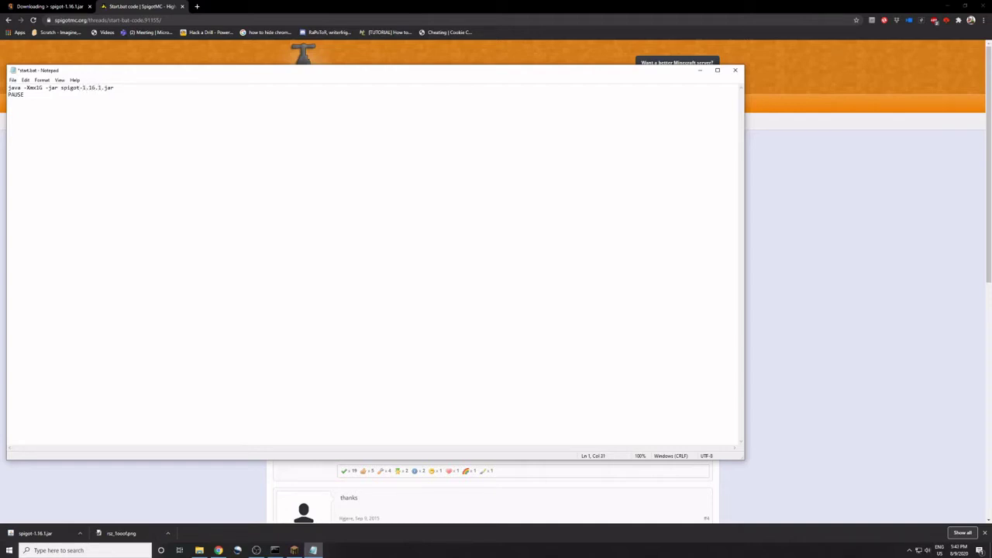
click(735, 70)
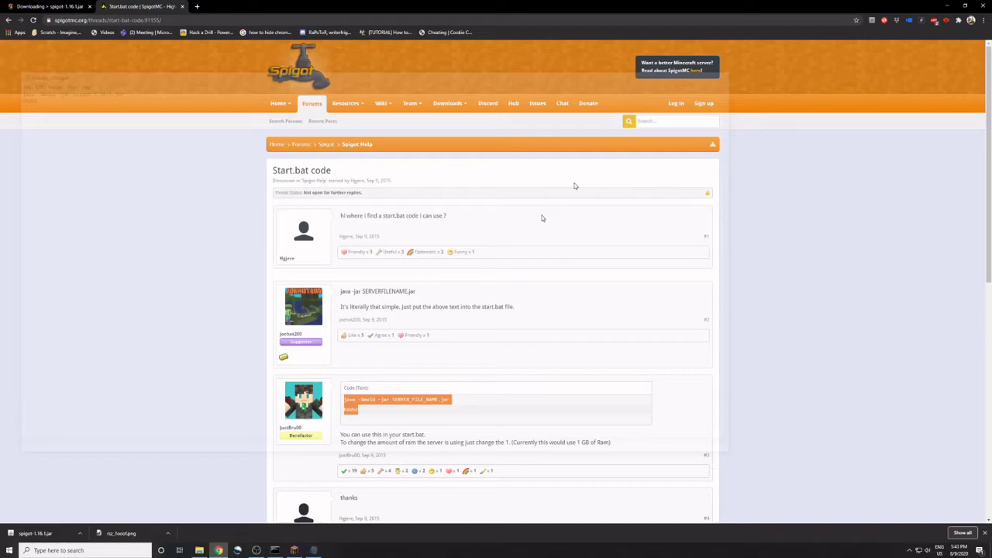
Switch to File Explorer, close the old command window and run start.bat from the server folder
click(199, 550)
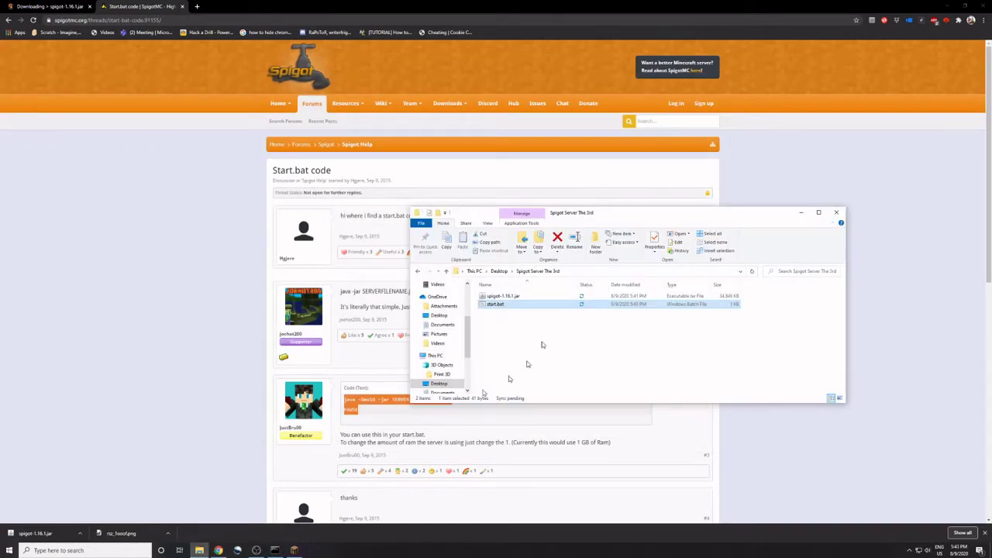
mouse_move(276, 549)
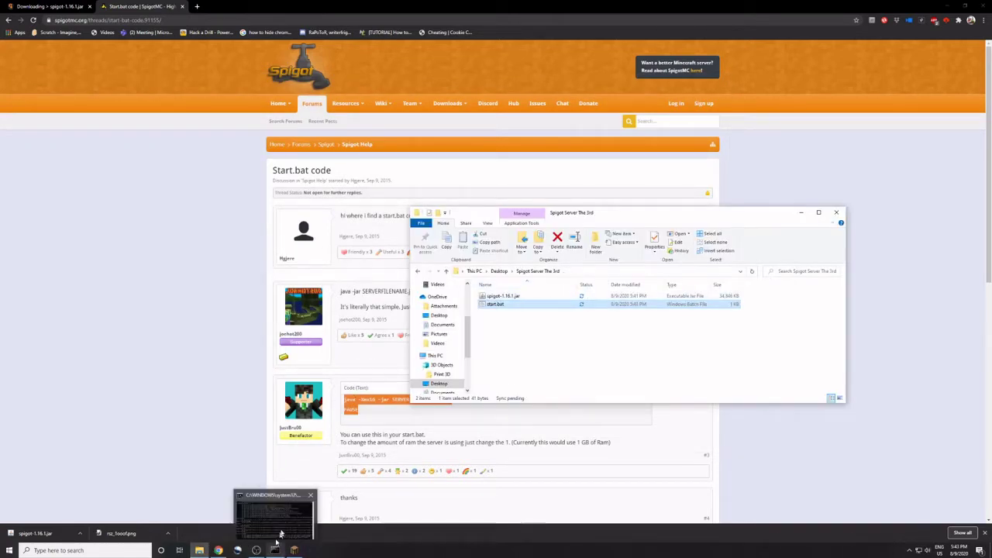
click(315, 492)
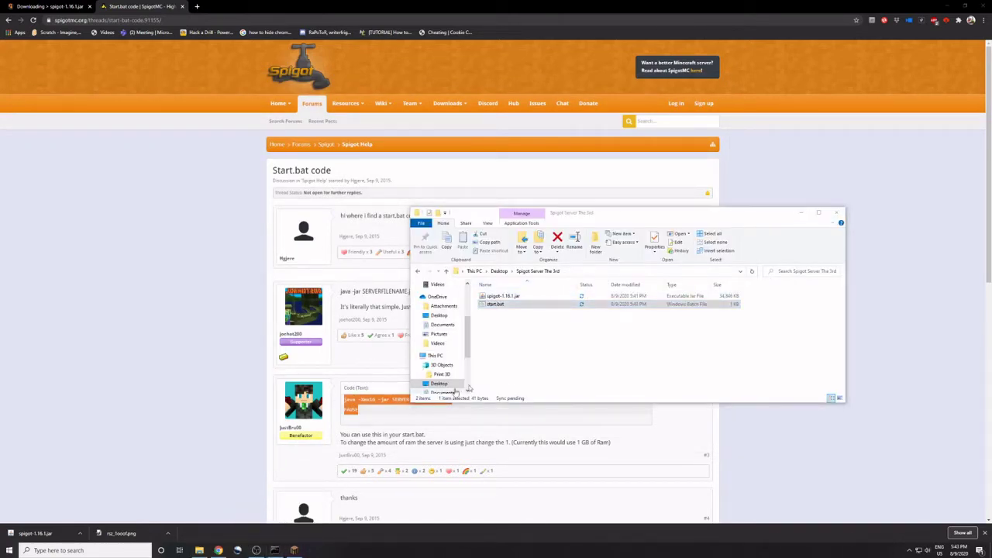
click(510, 307)
double_click(511, 307)
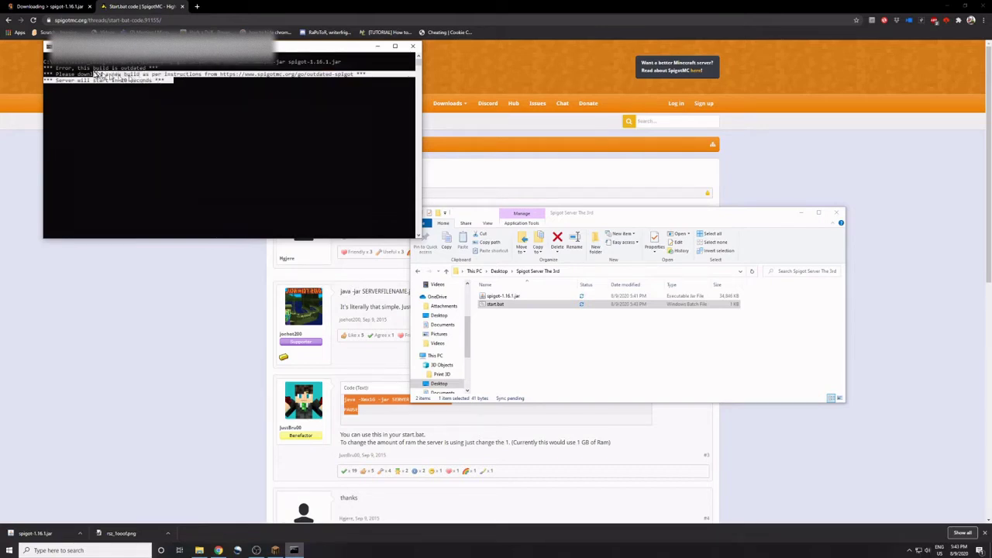
Read the server console's startup messages about the build and the start delay
drag(173, 81, 172, 87)
click(172, 86)
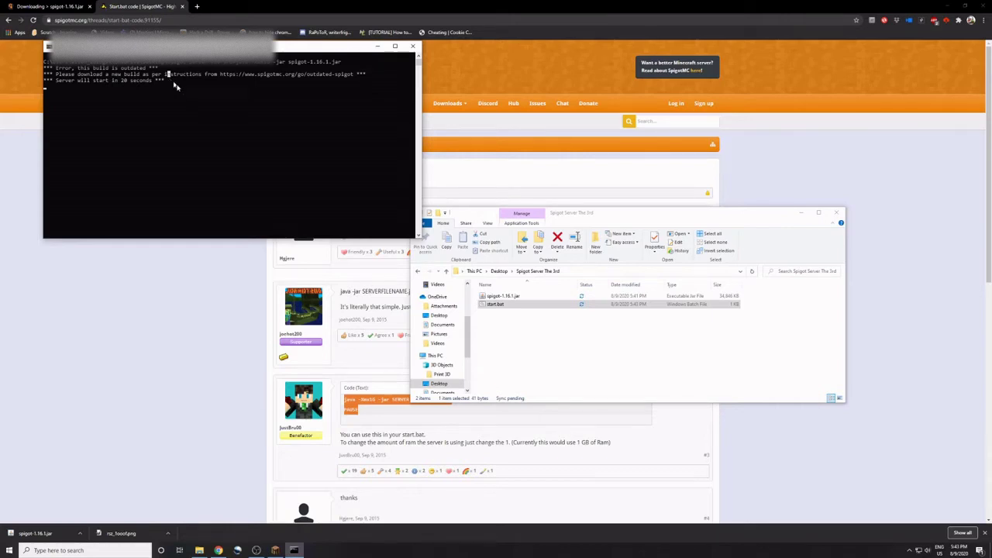
click(165, 81)
drag(178, 87, 47, 56)
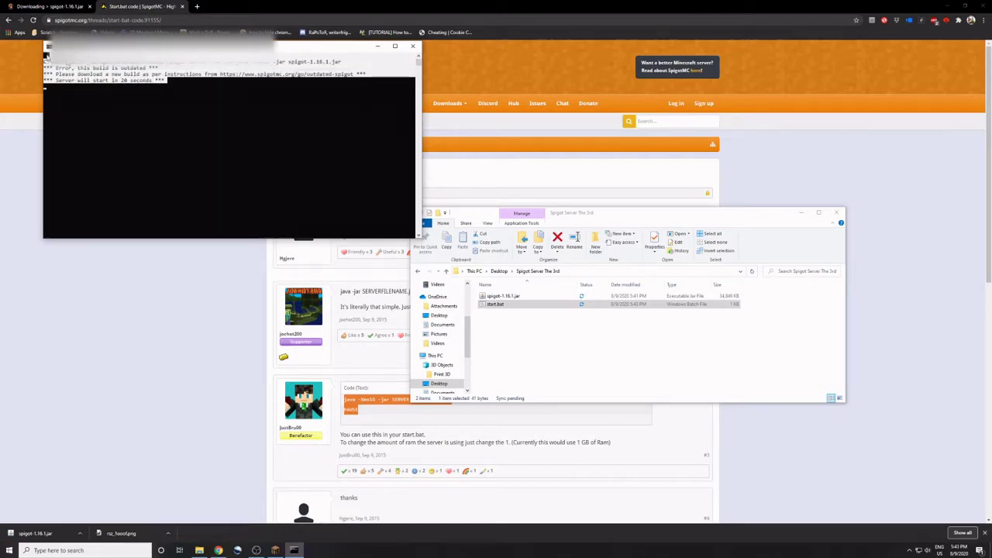
right_click(46, 55)
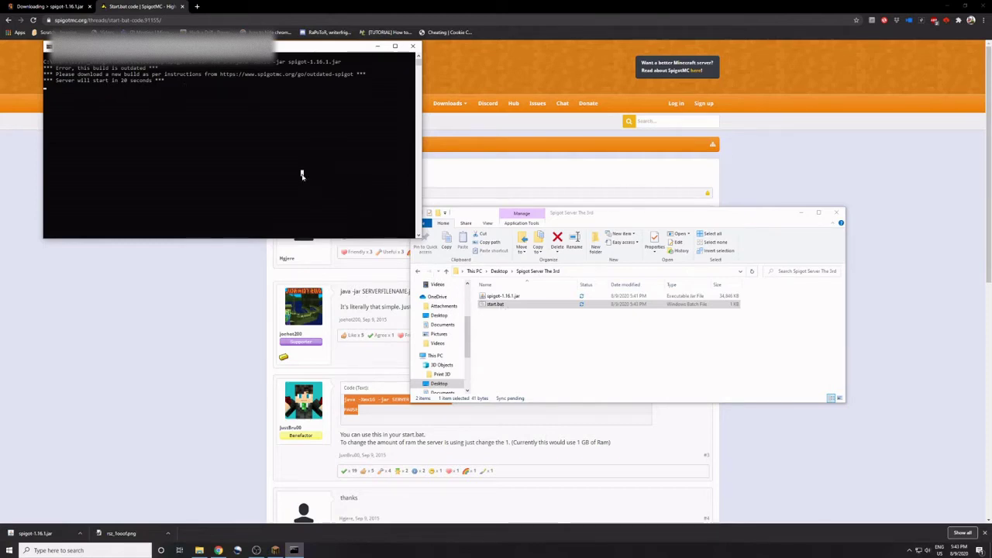
drag(310, 177, 32, 68)
click(371, 212)
right_click(134, 74)
drag(349, 75, 232, 77)
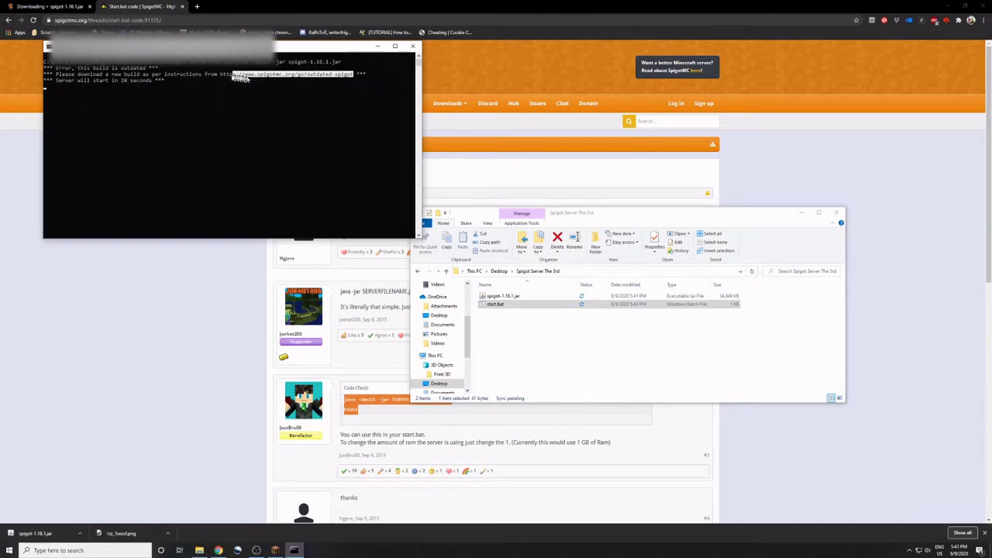
right_click(223, 75)
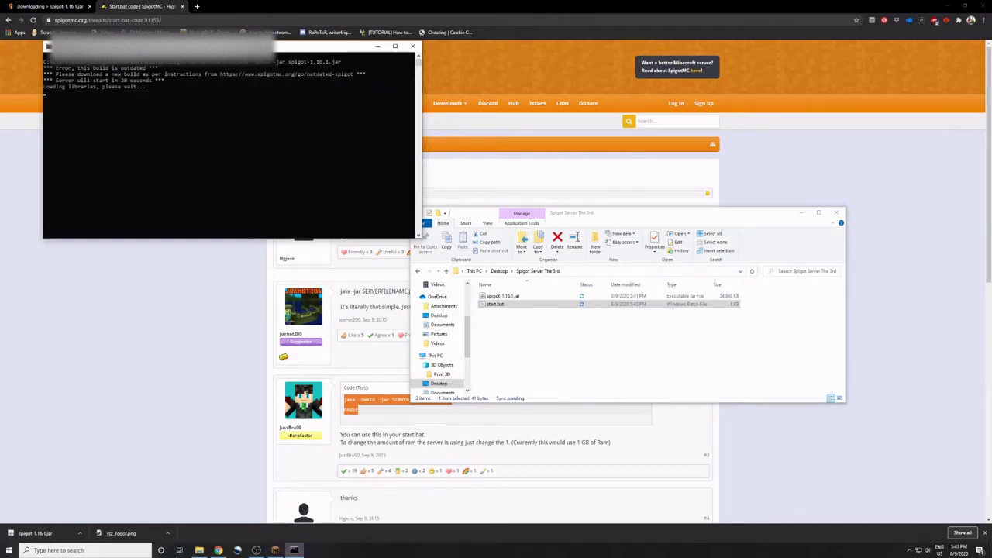
click(199, 6)
text(https://www.spigotmc.org/go/outdated-spigot)
key(Return)
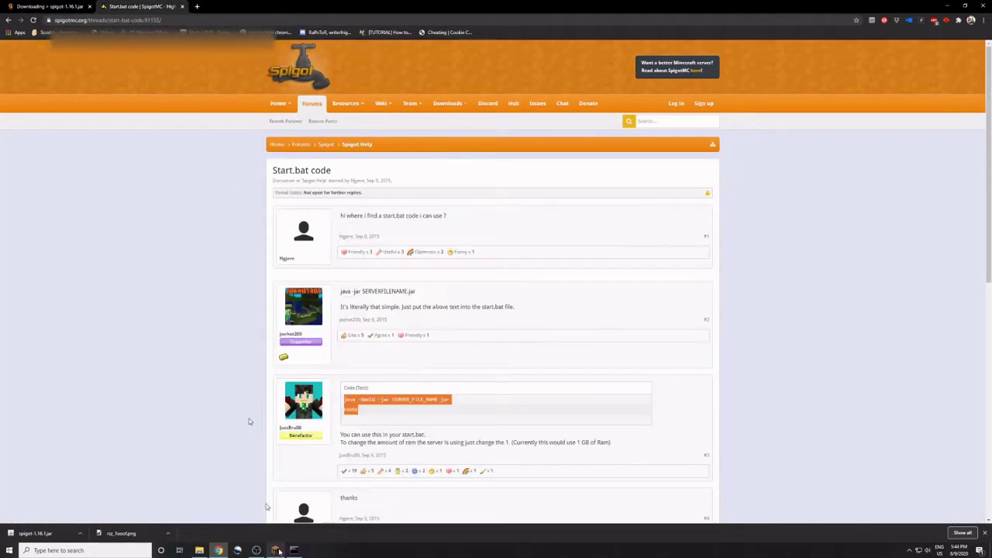
Return to the server console, then switch to File Explorer and check the server folder for generated files
click(294, 550)
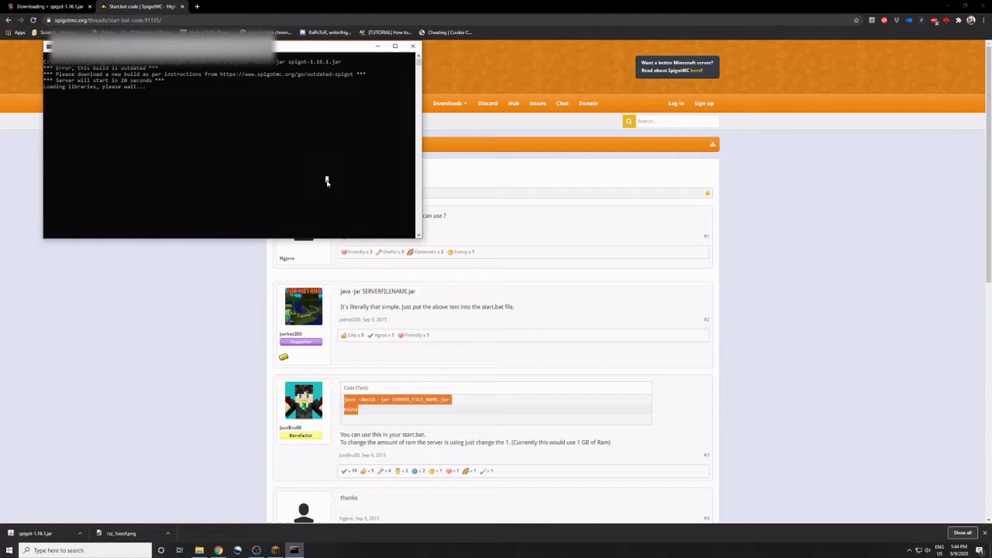
click(200, 551)
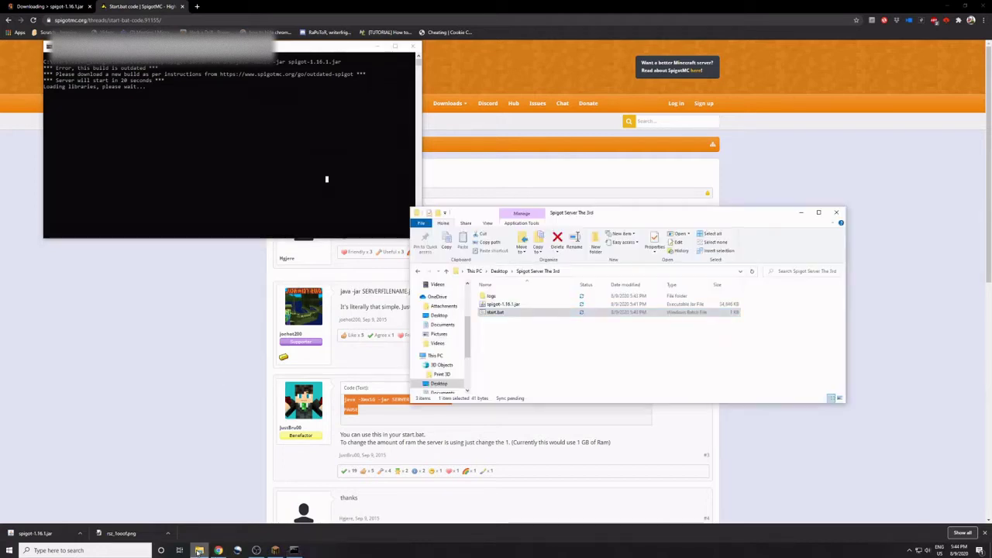
click(519, 351)
drag(517, 334, 536, 361)
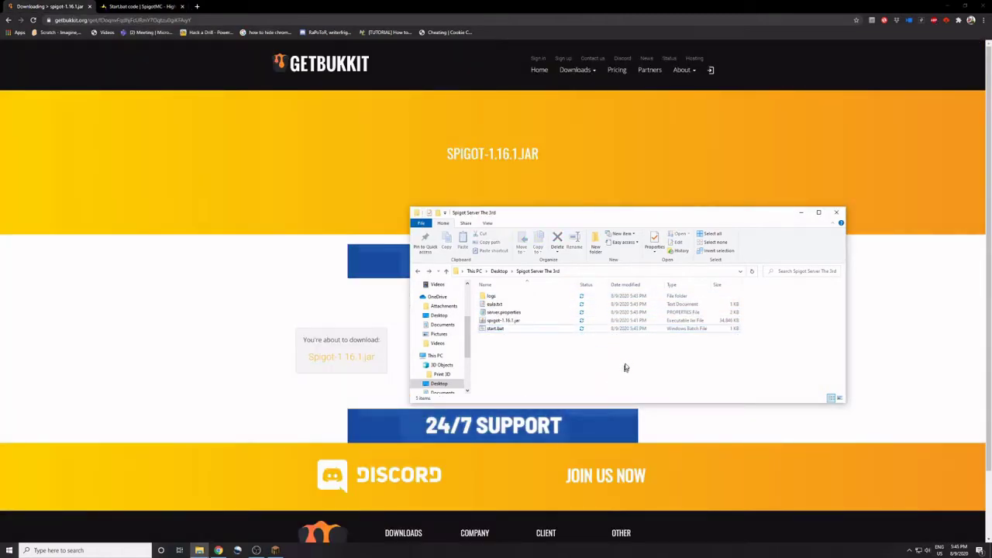
drag(626, 367, 554, 361)
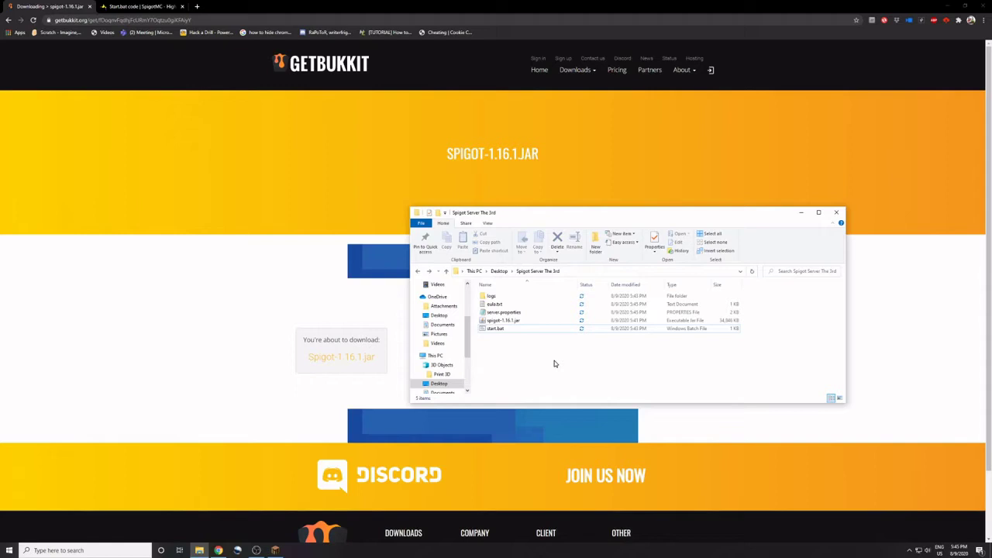
Open eula.txt from the server folder, set eula=true, then save and close the file
click(532, 304)
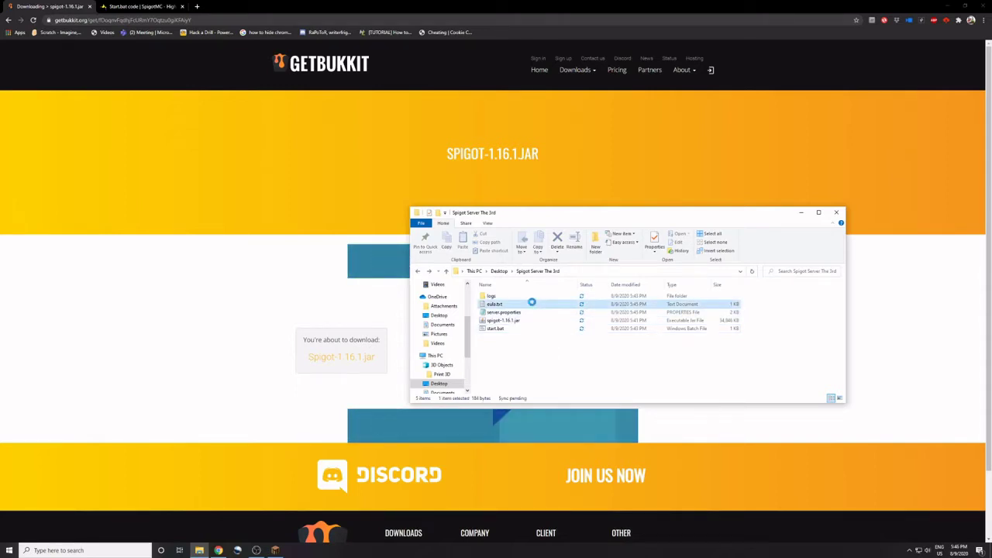
double_click(533, 304)
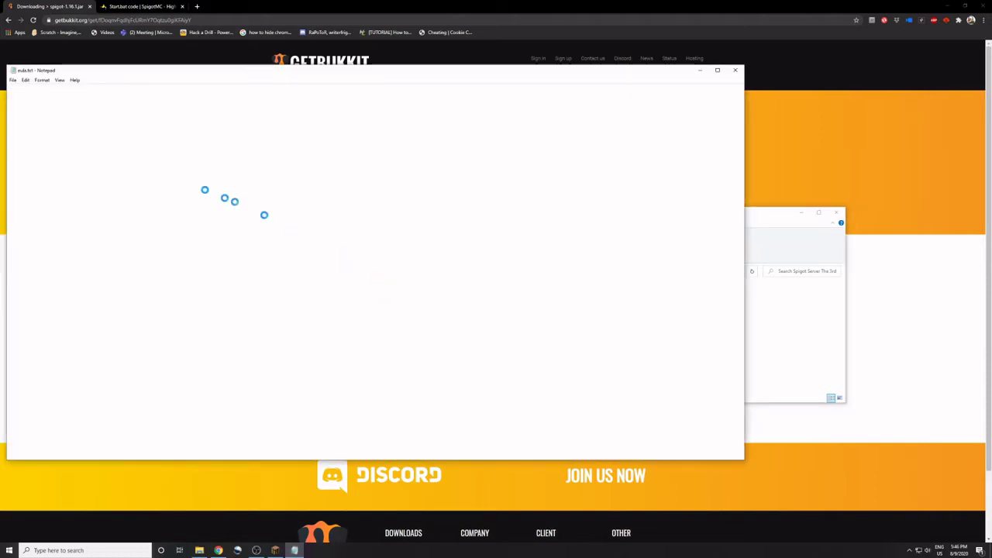
click(86, 106)
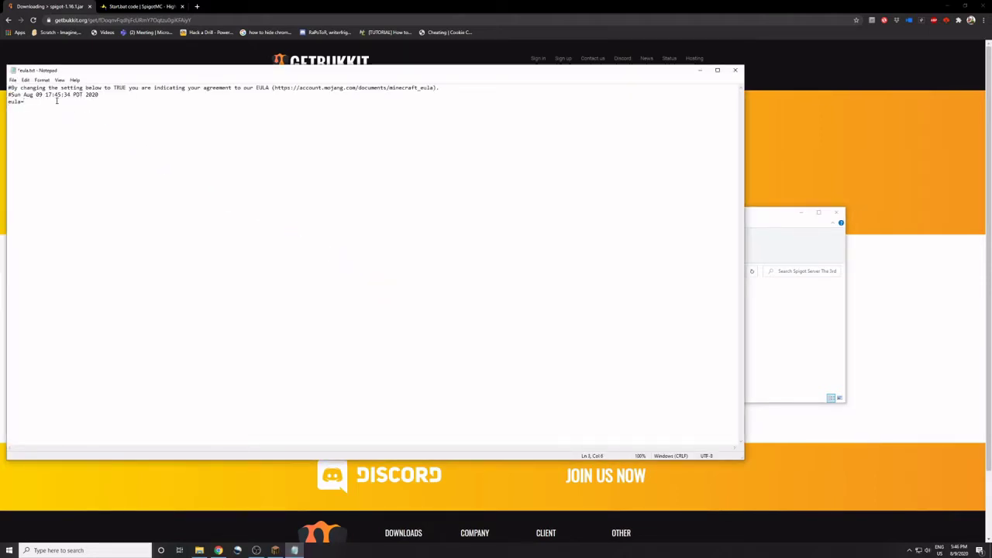
text(true)
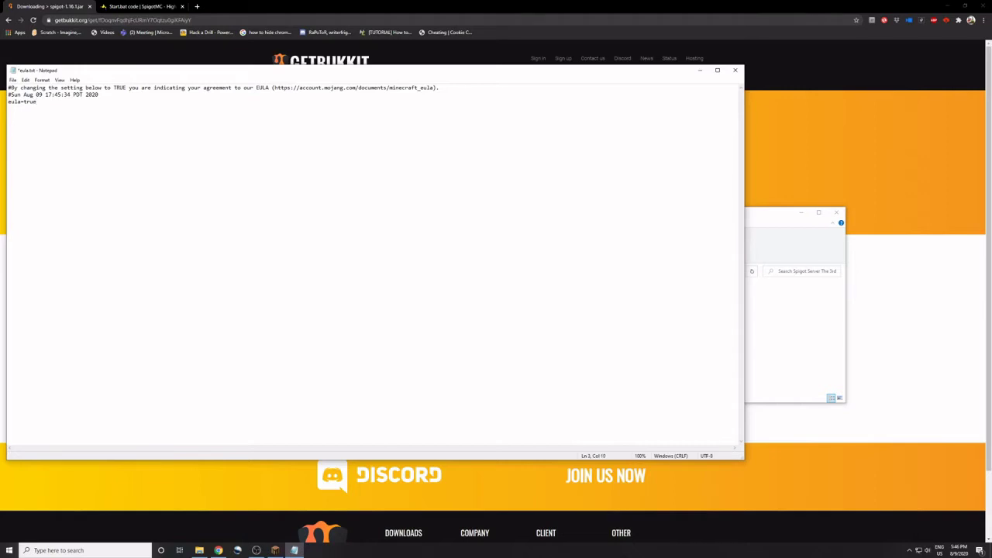
click(735, 70)
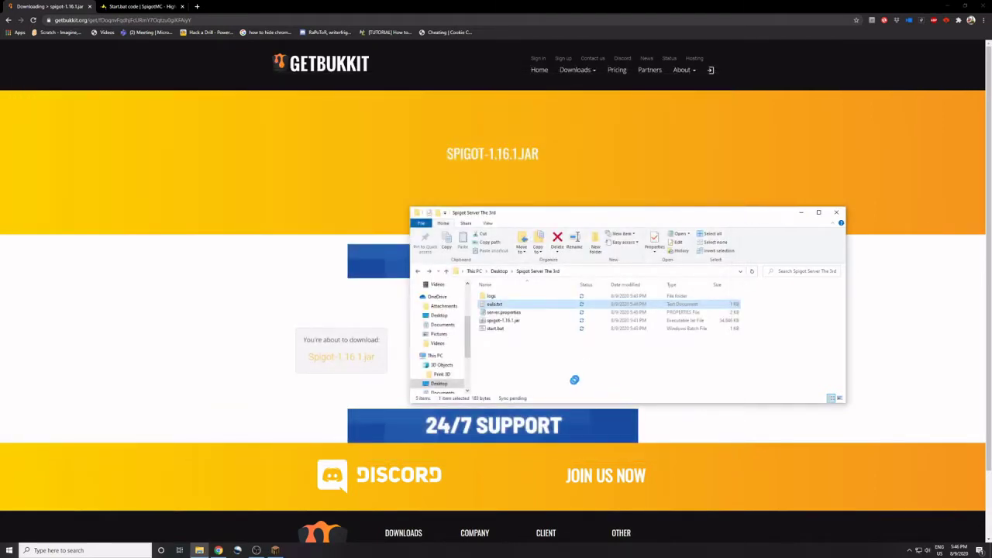
Run start.bat again from the server folder to start the server with the accepted EULA
click(519, 329)
double_click(519, 329)
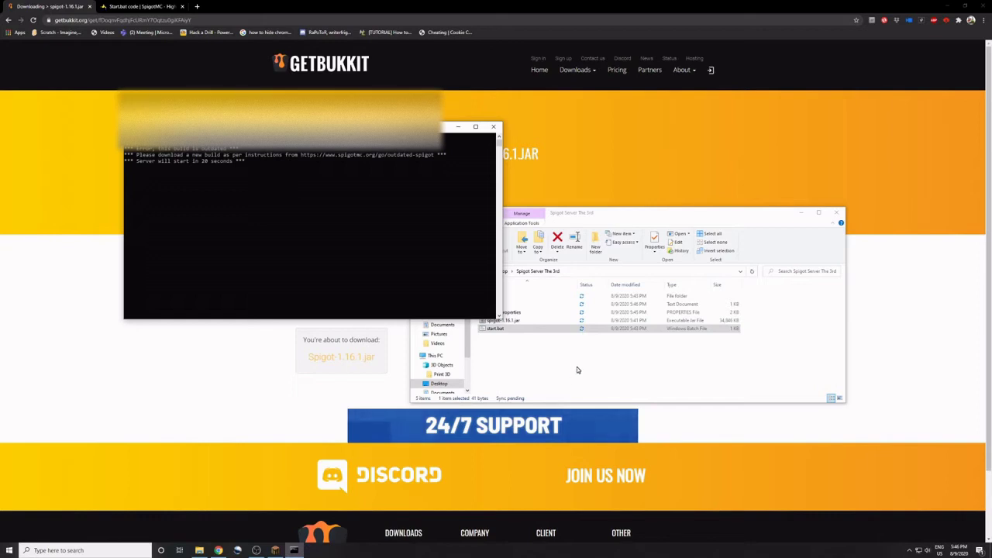
drag(592, 355, 603, 331)
drag(587, 380, 563, 288)
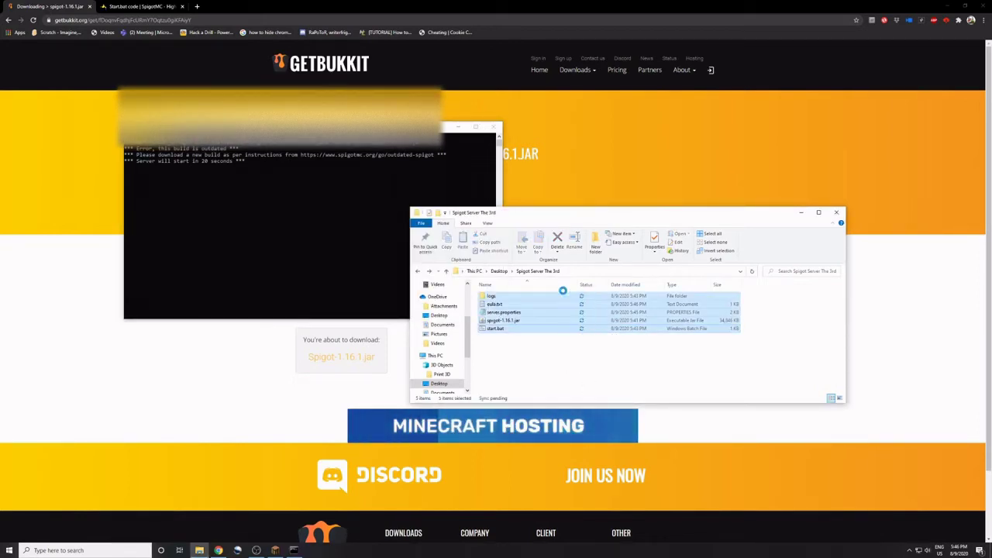
click(544, 360)
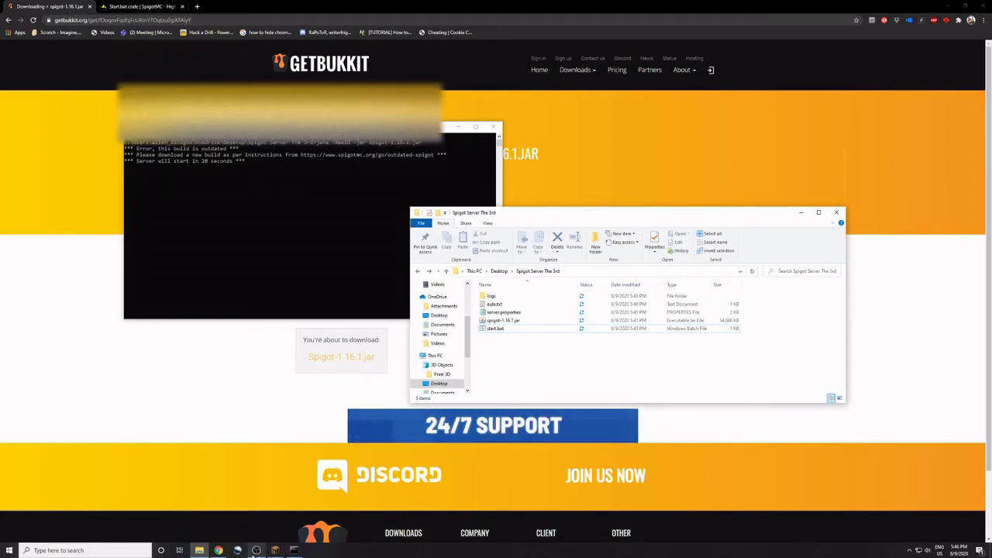
Check in the server console that startup has finished, then switch to Minecraft and join localhost through a direct connection
mouse_move(254, 552)
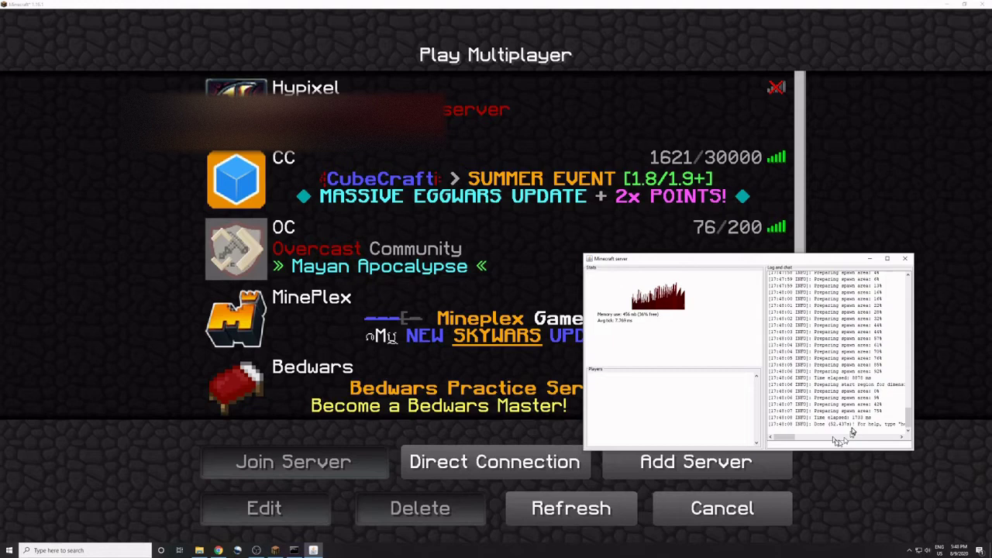
triple_click(828, 427)
click(855, 430)
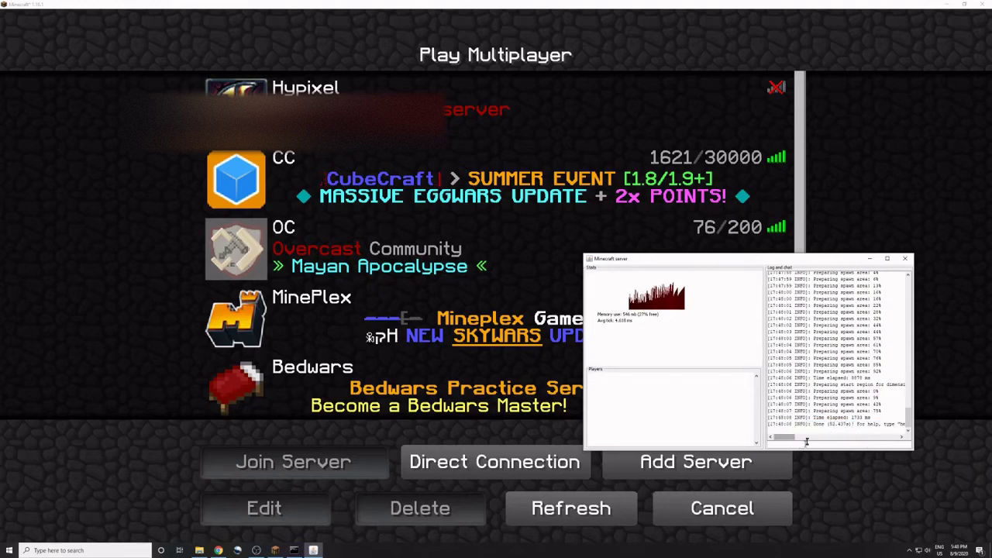
click(808, 472)
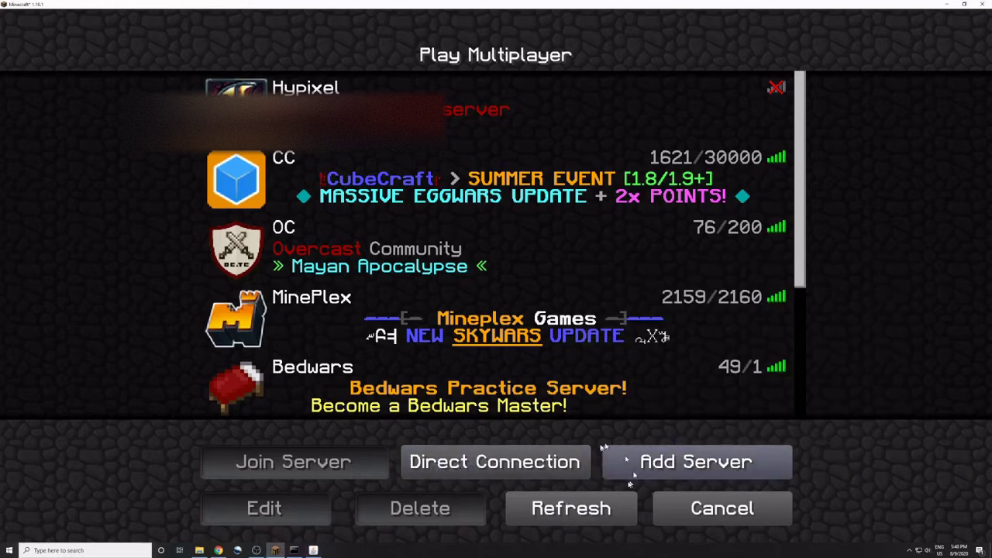
click(549, 461)
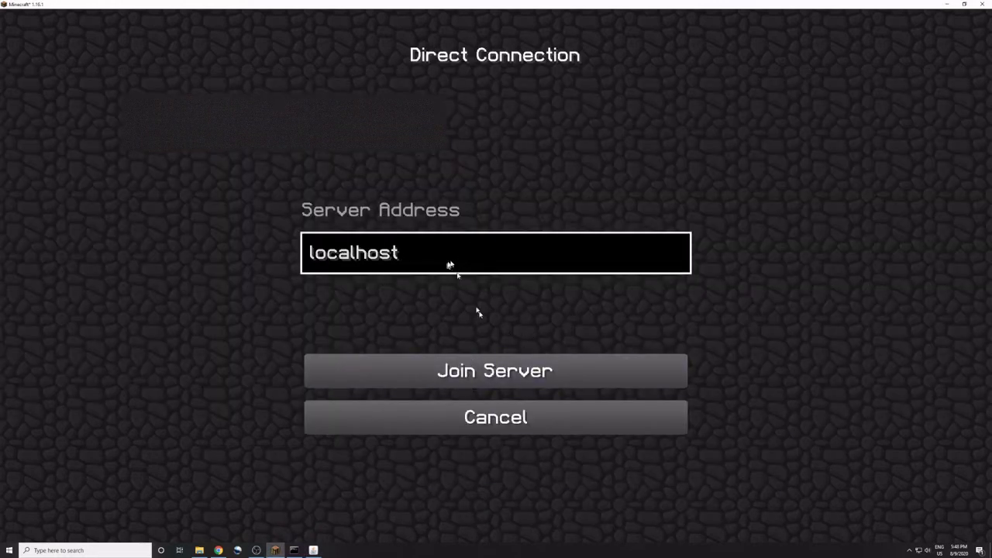
click(491, 374)
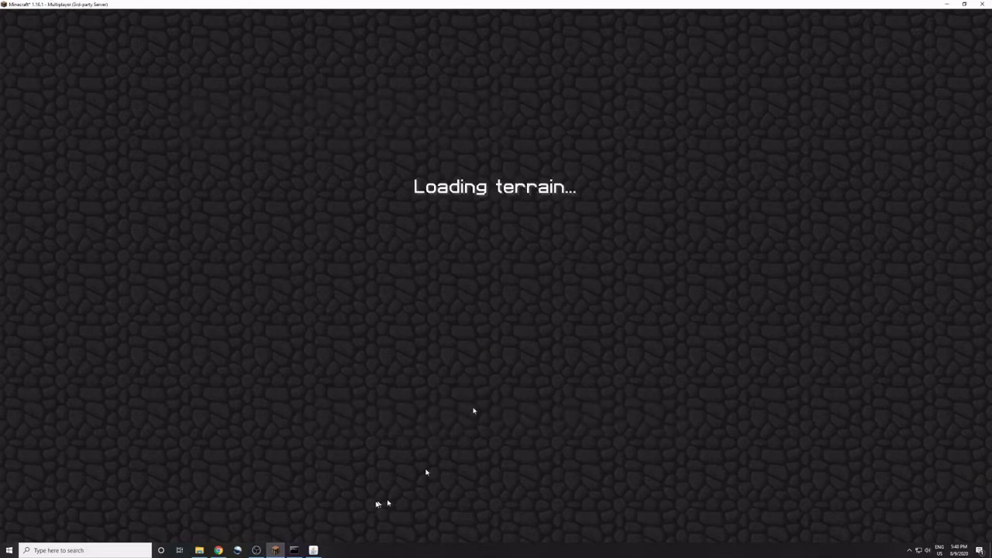
Make the joined player a server operator by running the op command with the player's username in the server console
click(314, 550)
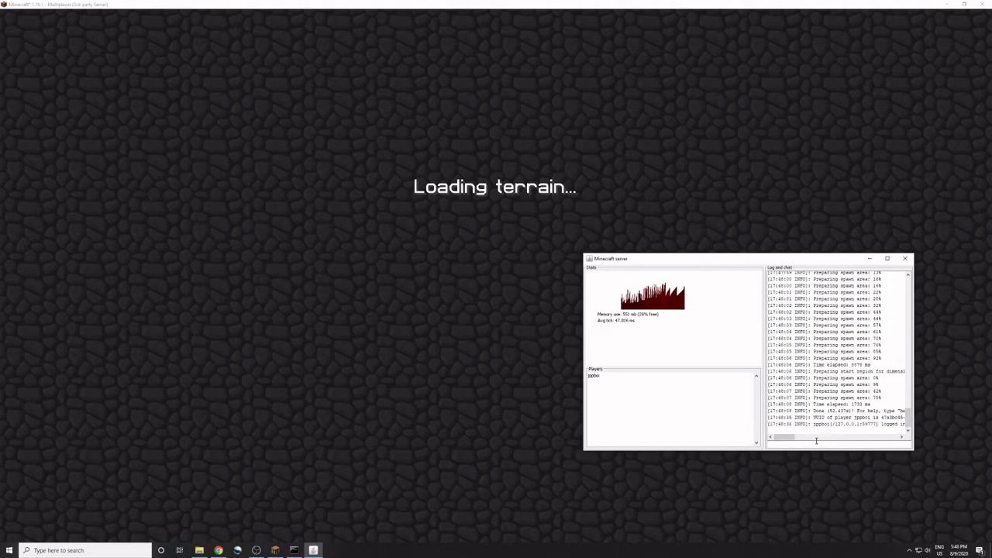
text(h)
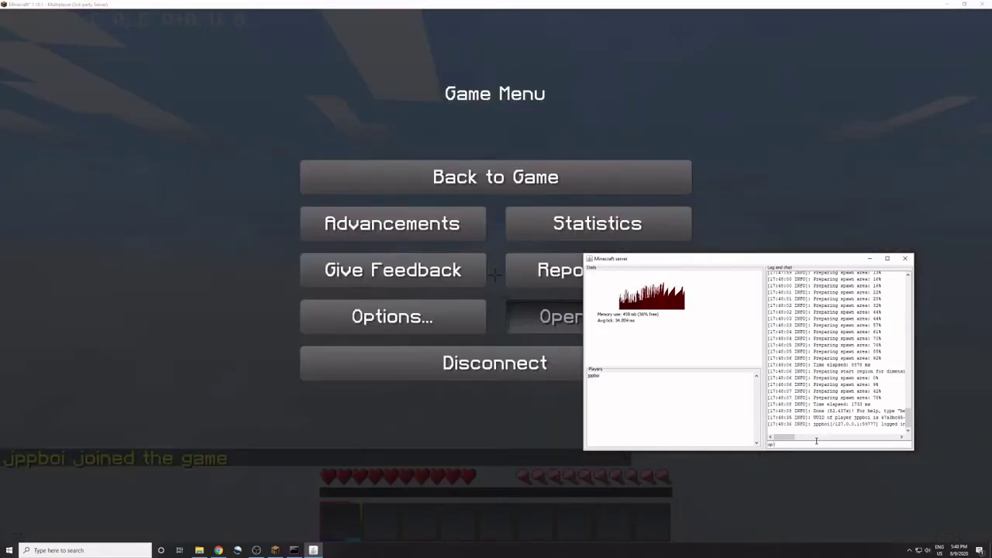
text(ppboi)
key(Return)
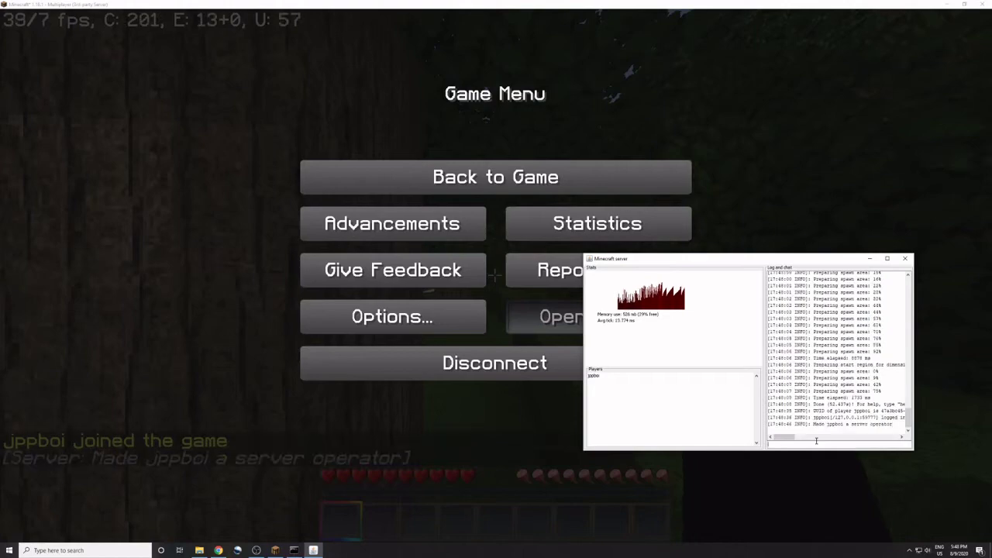
Resume the game, switch to creative mode with /gamemode creative and start flying
click(460, 156)
click(459, 163)
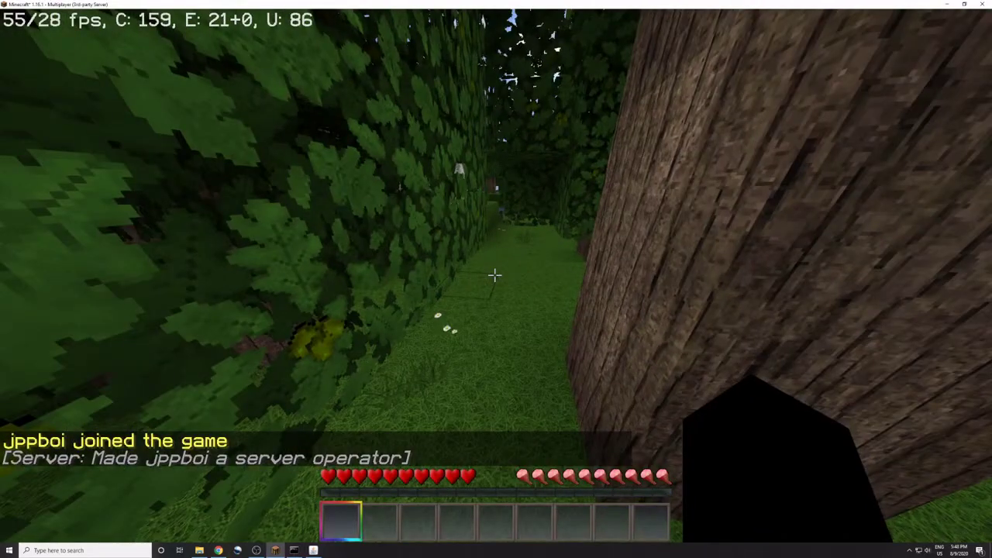
text(/gamemode creative)
key(Return)
key(space)
key(space)
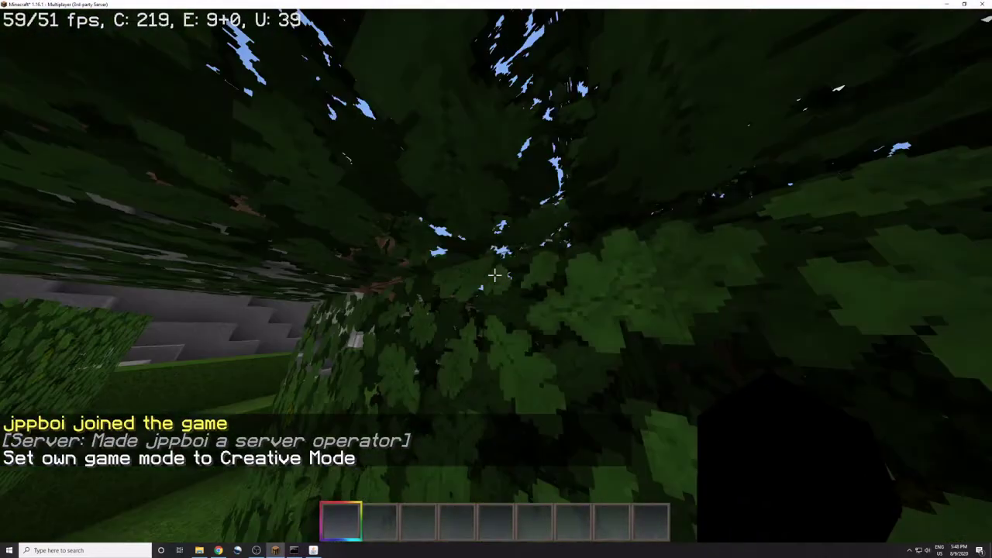
Fly out of the forest and through the stone ravine to look over the generated world
key(w)
key(w)
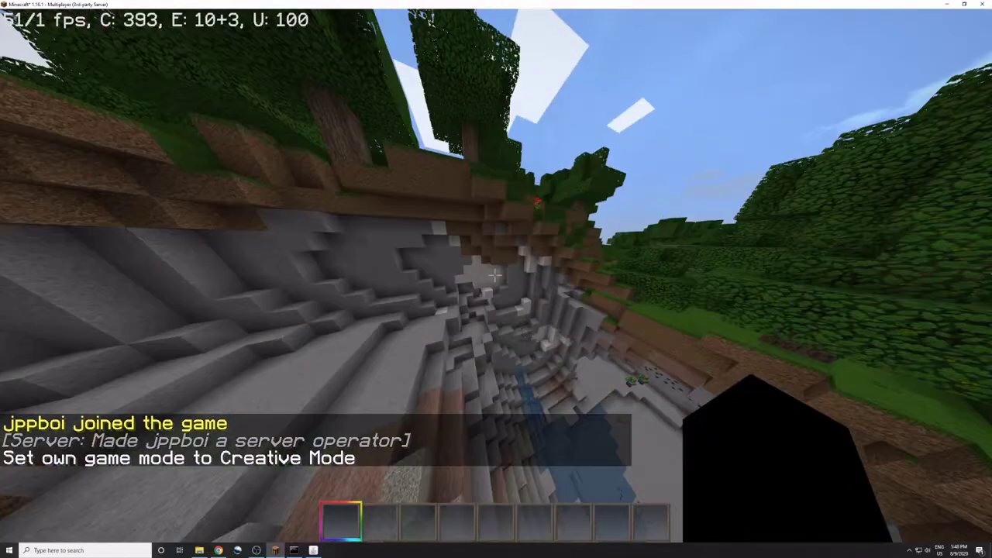
key(w)
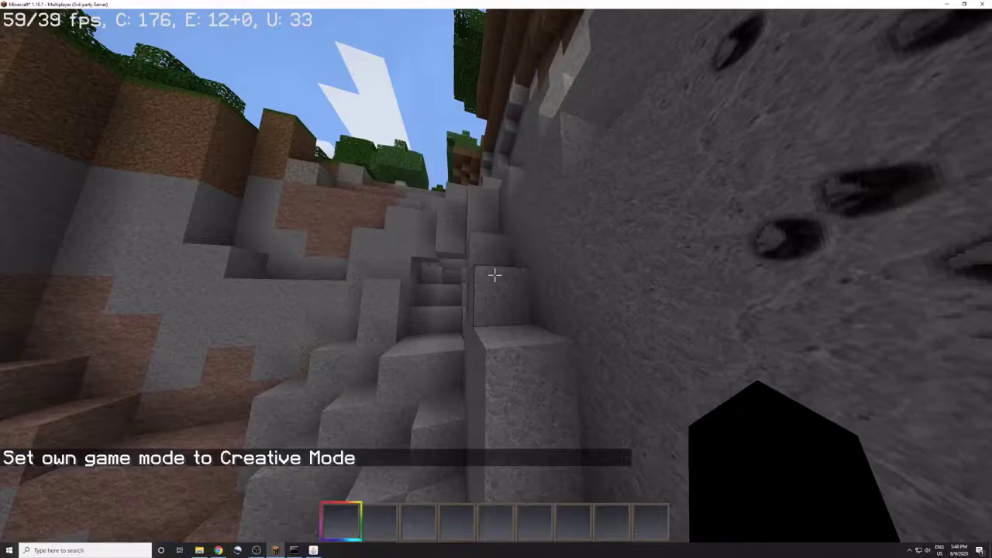
key(w)
key(space)
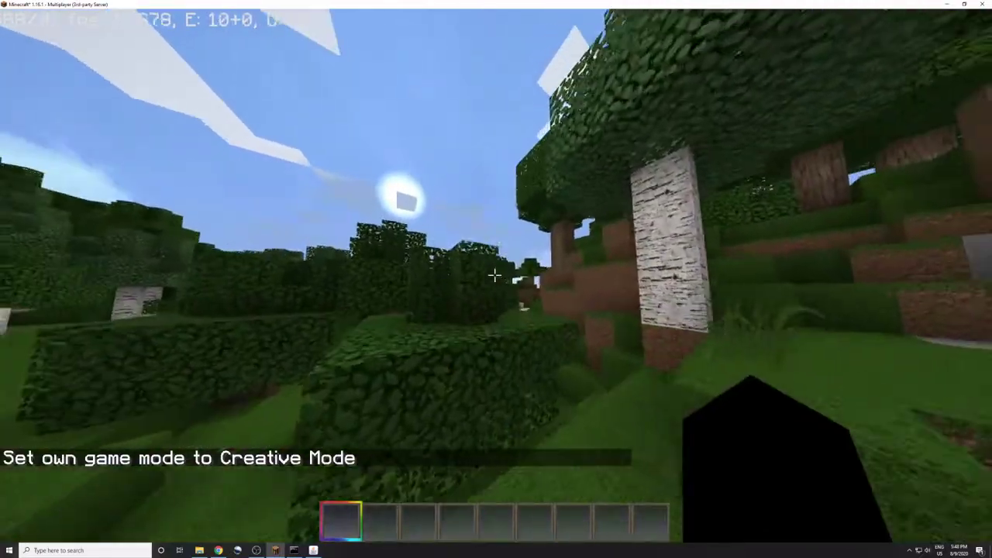
key(w)
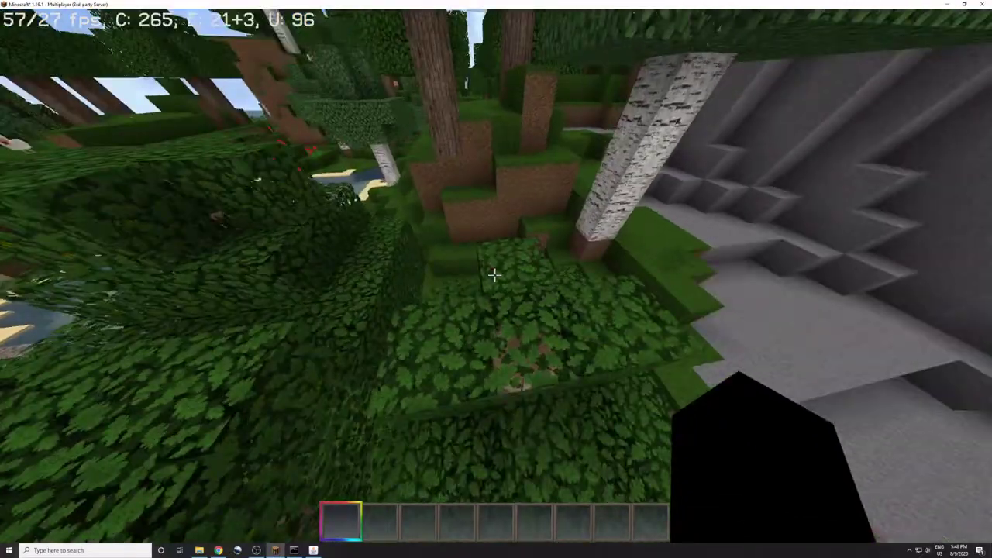
key(w)
Fly over the trees beside the ravine, breaking leaf blocks along the way to the grassy clearing
click(495, 275)
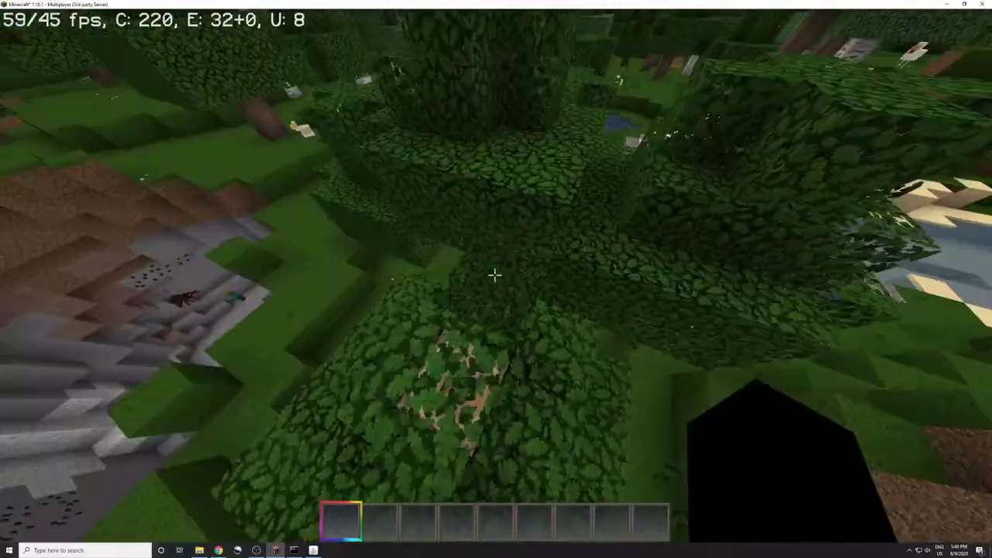
click(494, 275)
key(w)
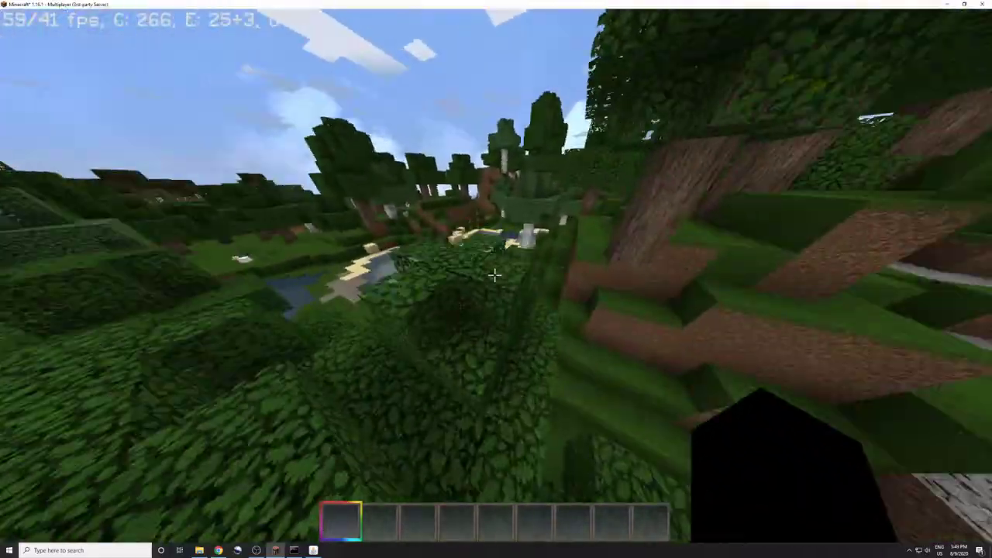
key(w)
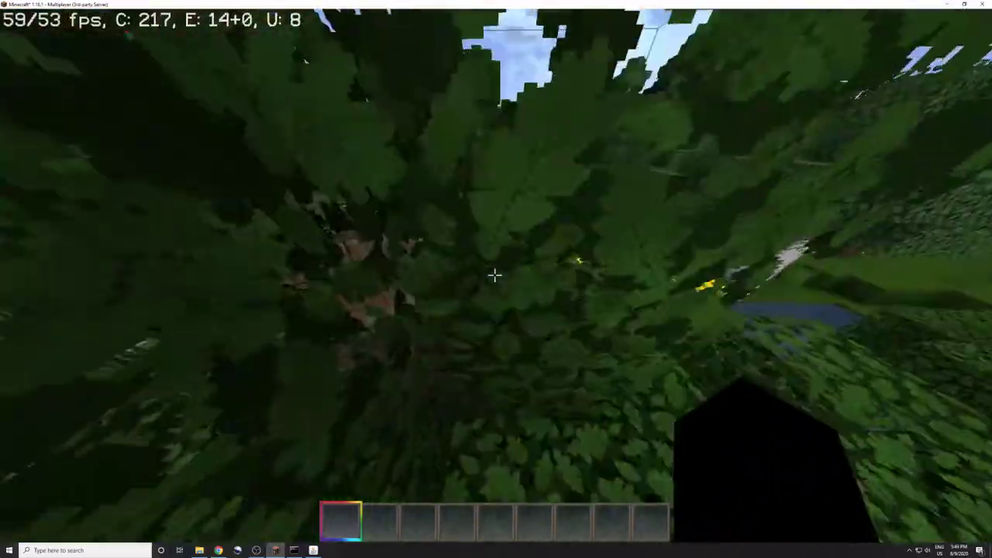
click(494, 275)
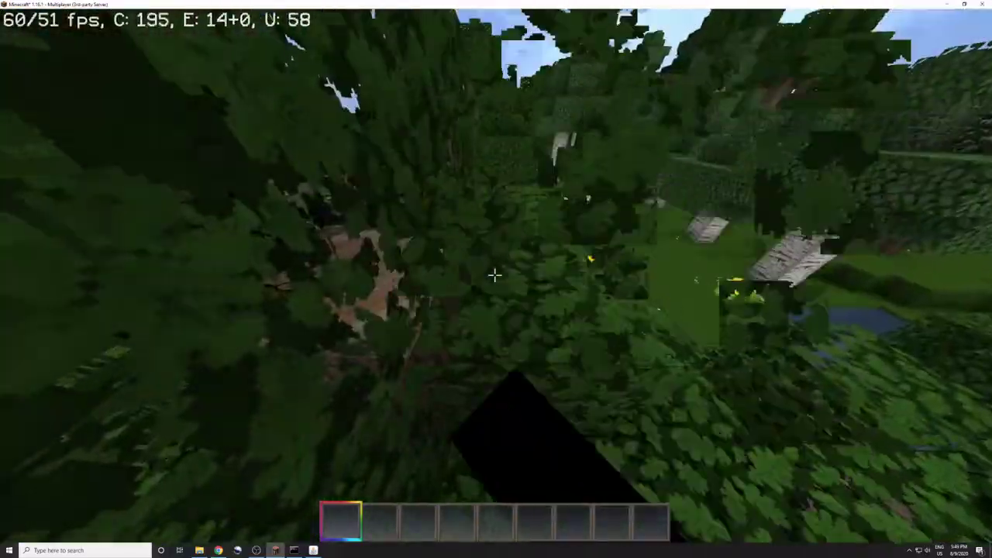
key(w)
click(494, 275)
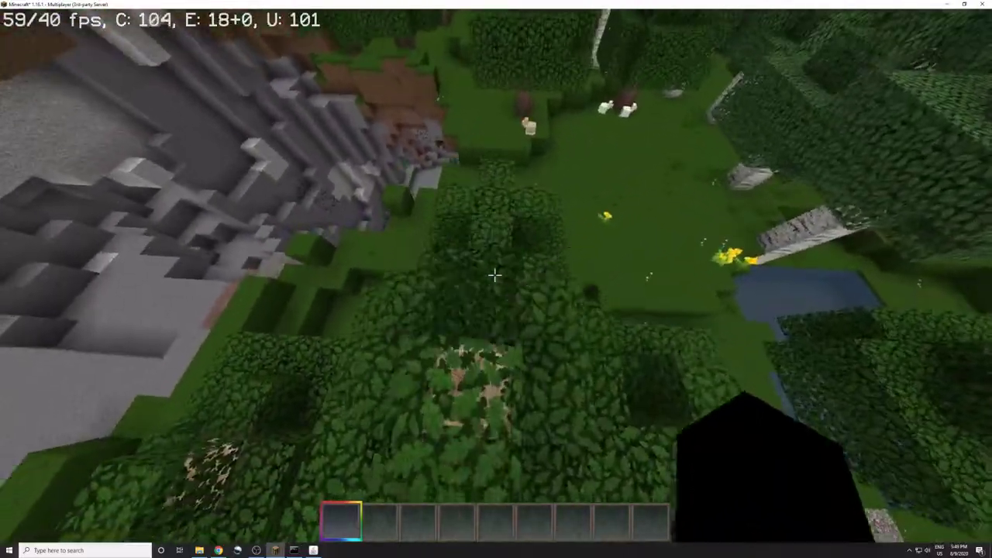
key(w)
click(495, 275)
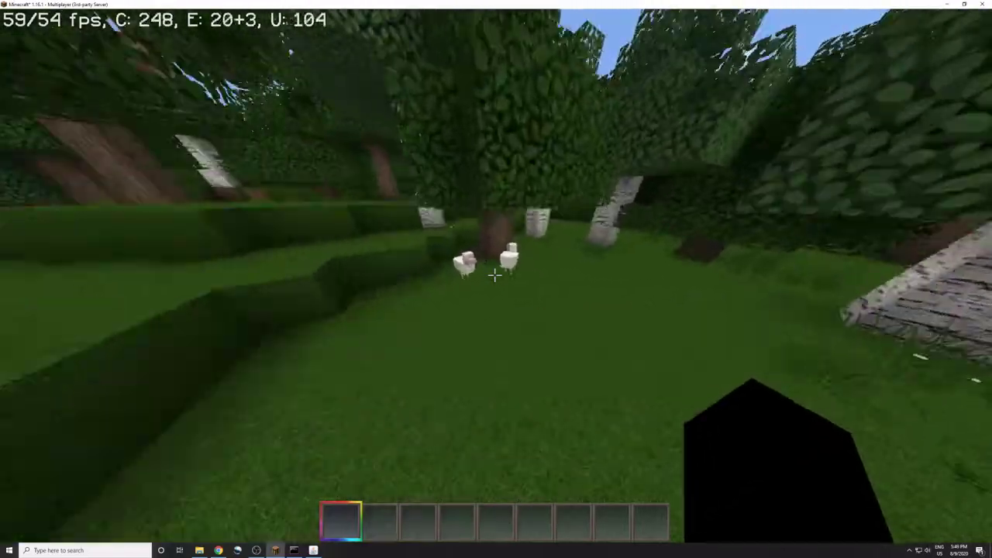
Pick the spawn egg of a chicken in the clearing, spawn several chickens with it and discard the egg
key(w)
middle_click(495, 274)
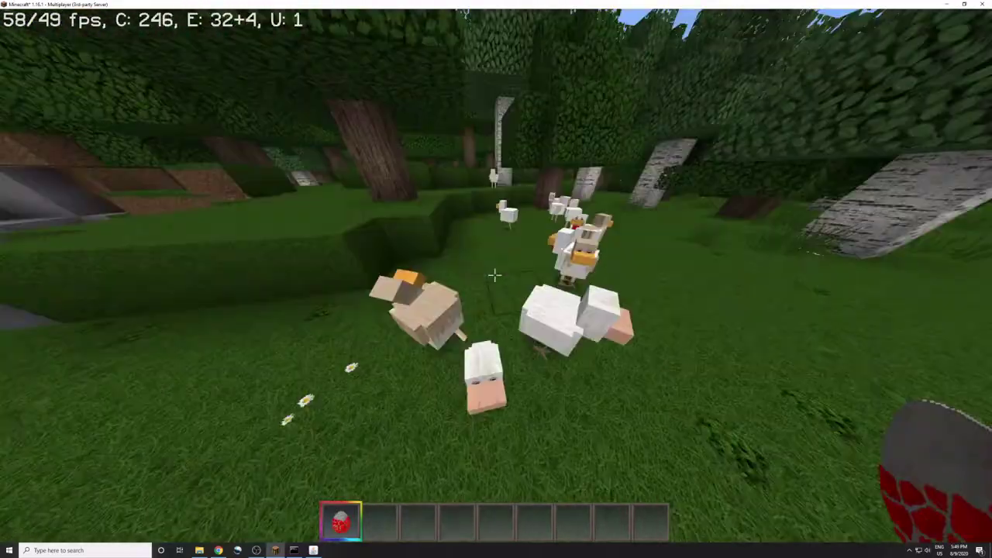
key(q)
Continue through the forest and over the treetops, breaking the leaf blocks that stand in the way
key(w)
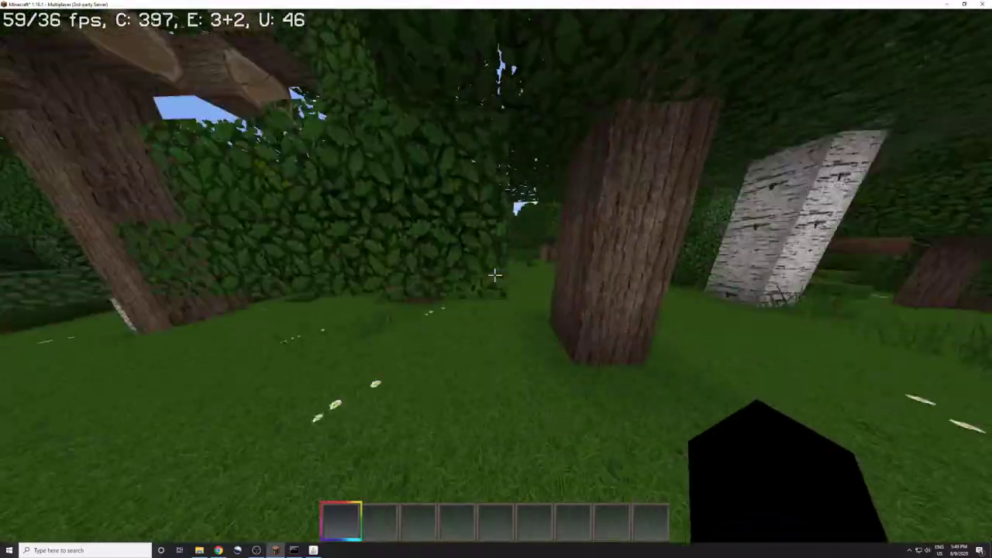
key(w)
click(495, 274)
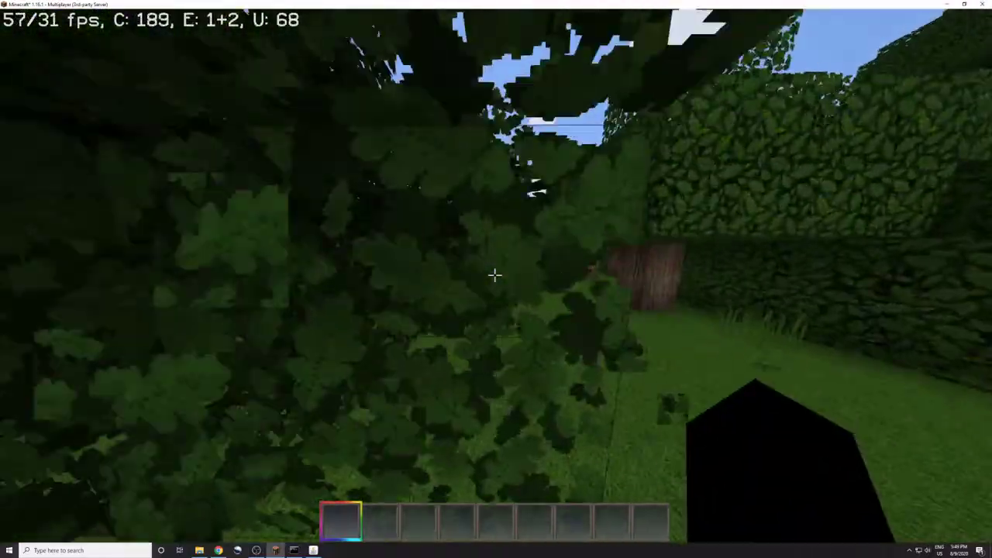
click(495, 274)
key(w)
click(495, 275)
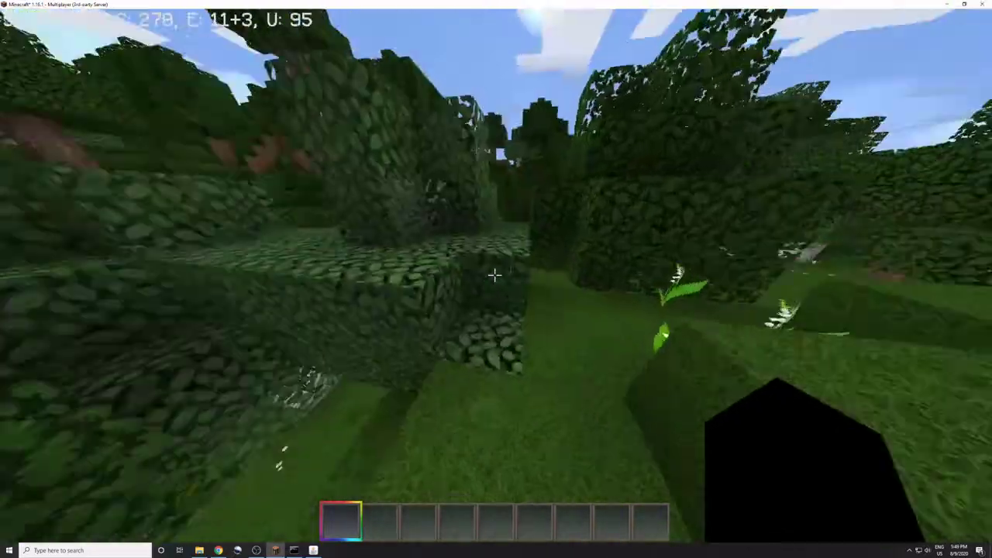
key(w)
click(494, 275)
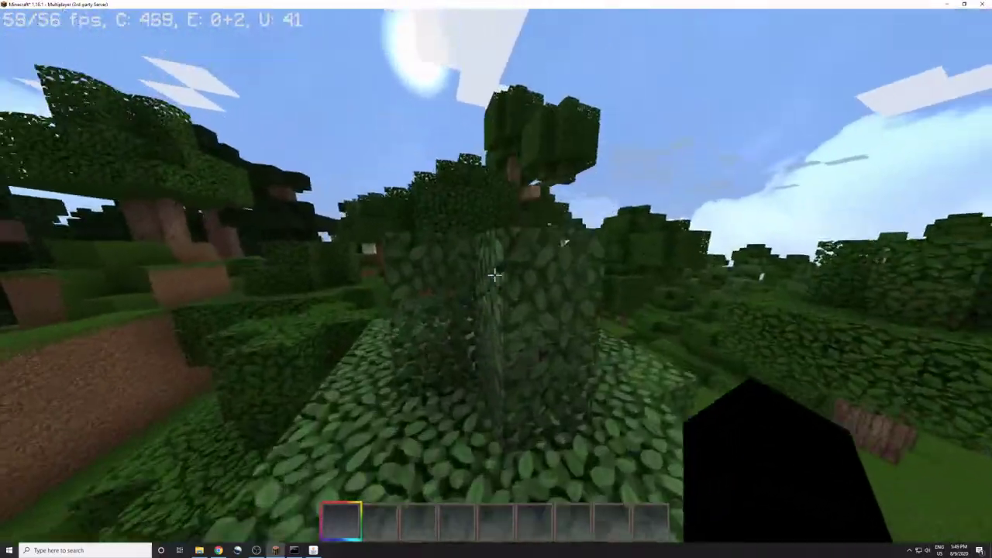
key(space)
key(w)
key(space)
click(495, 275)
click(494, 276)
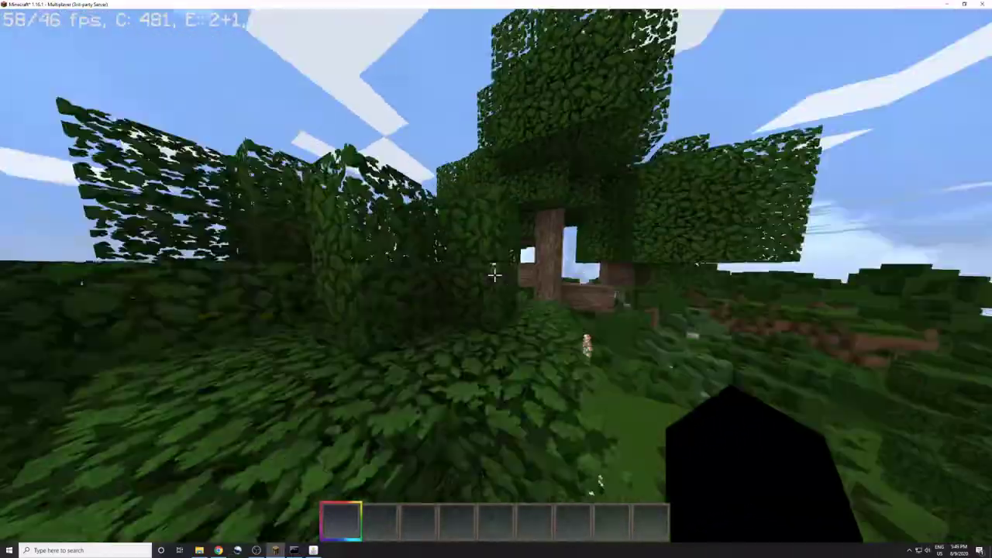
key(w)
click(494, 275)
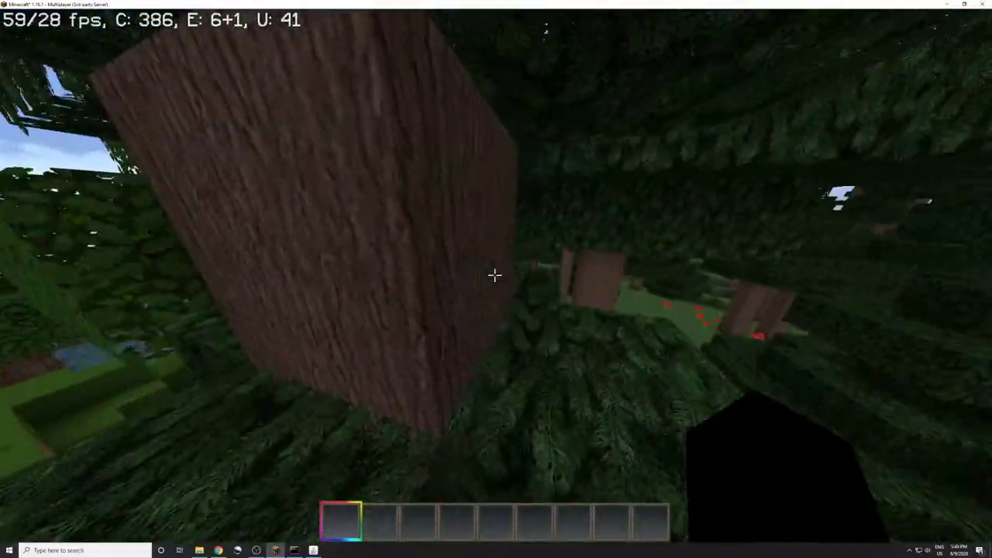
Explore the sandy shore by the water and the spruce forest behind it
key(w)
key(w)
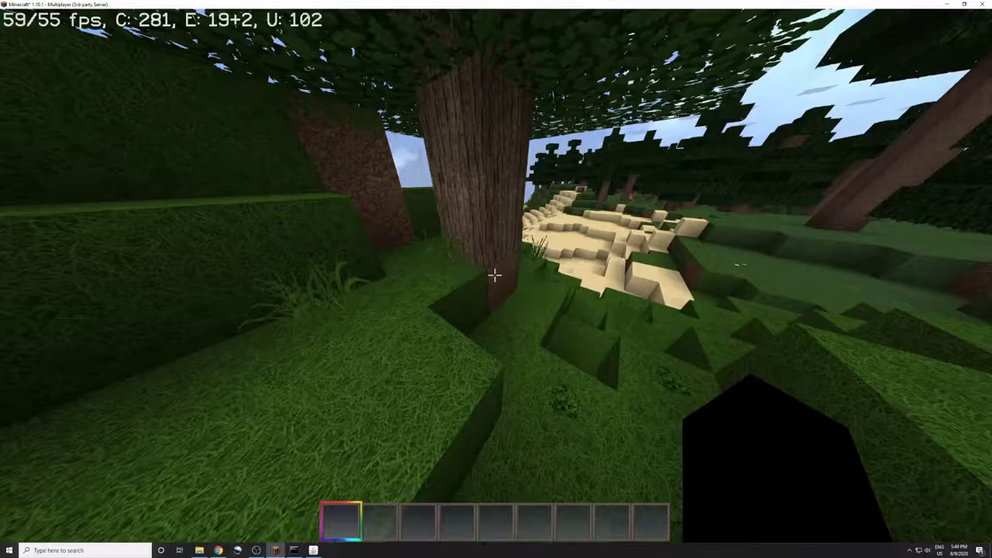
key(w)
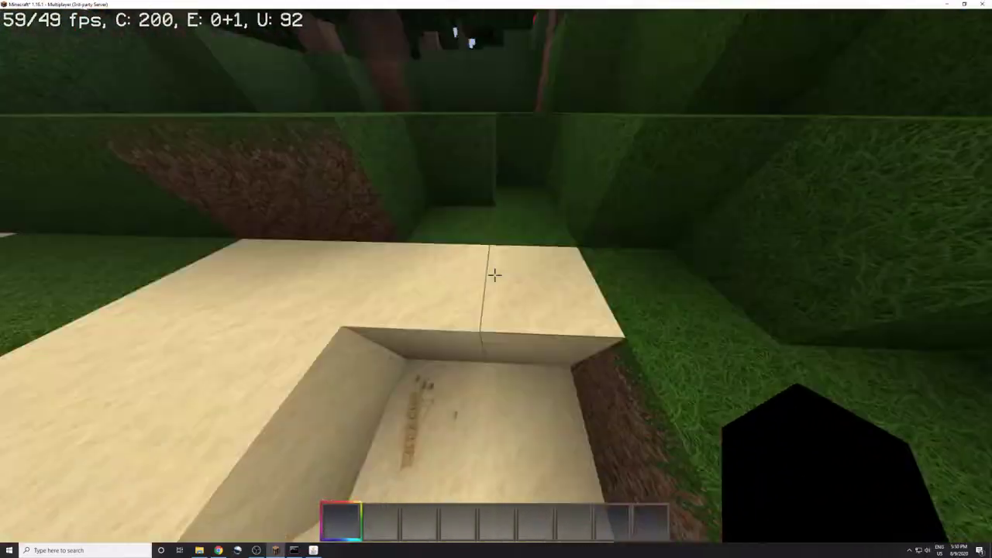
key(c)
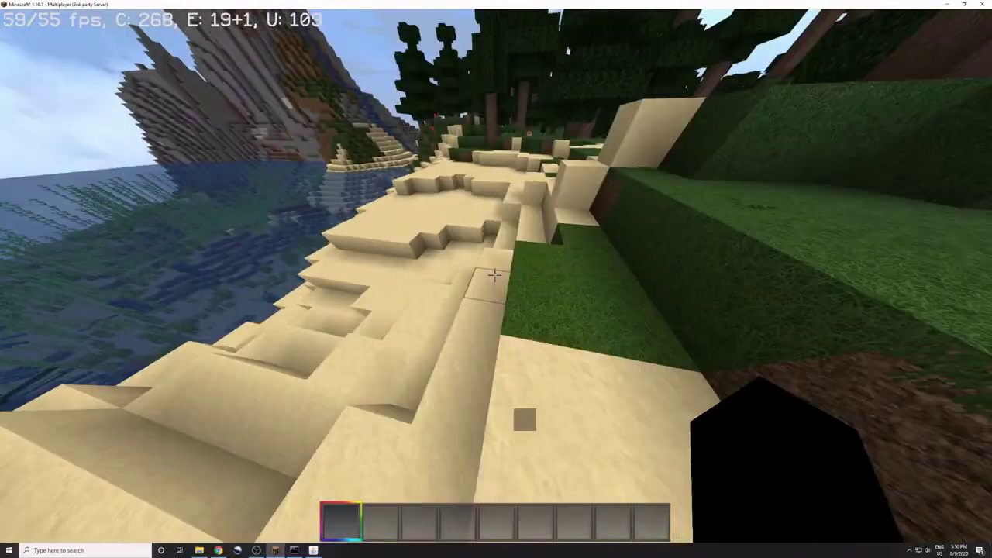
key(w)
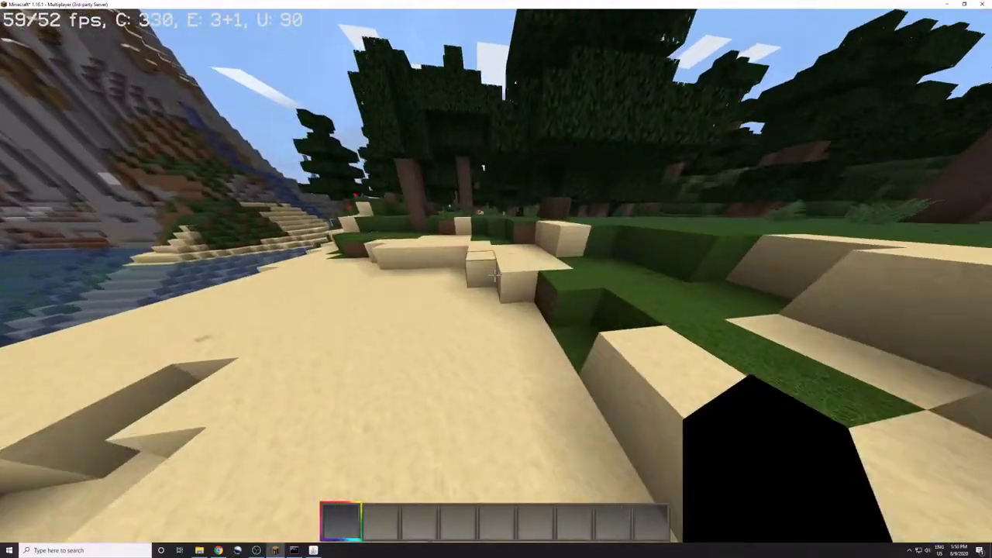
key(w)
key(w)
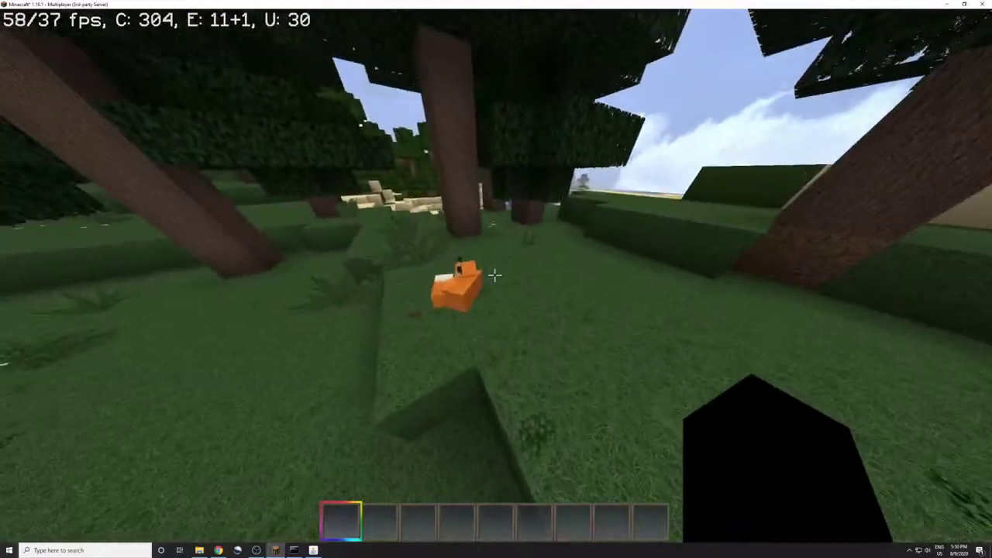
key(w)
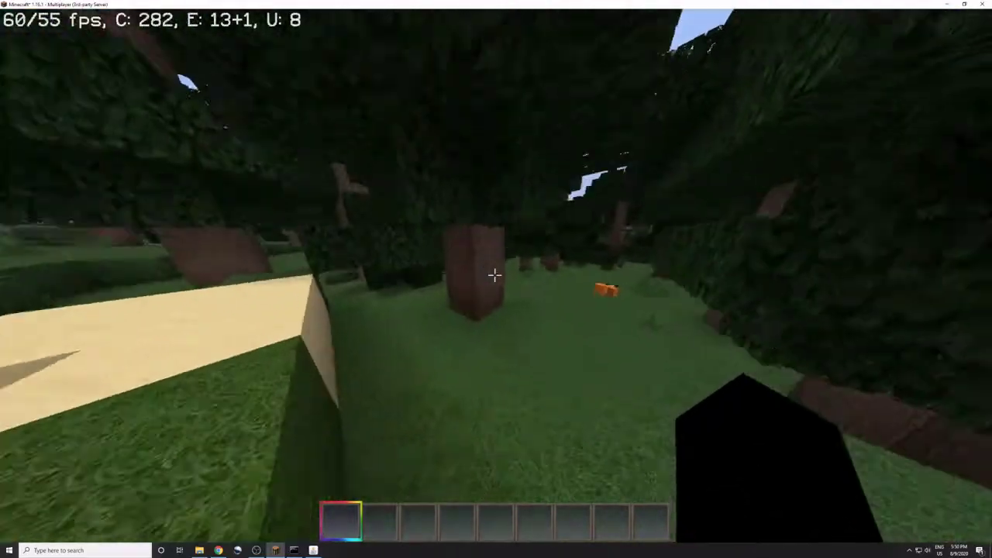
Pick spruce leaves and a spruce log from a tree into the hotbar, and place a spruce log against its trunk
middle_click(495, 275)
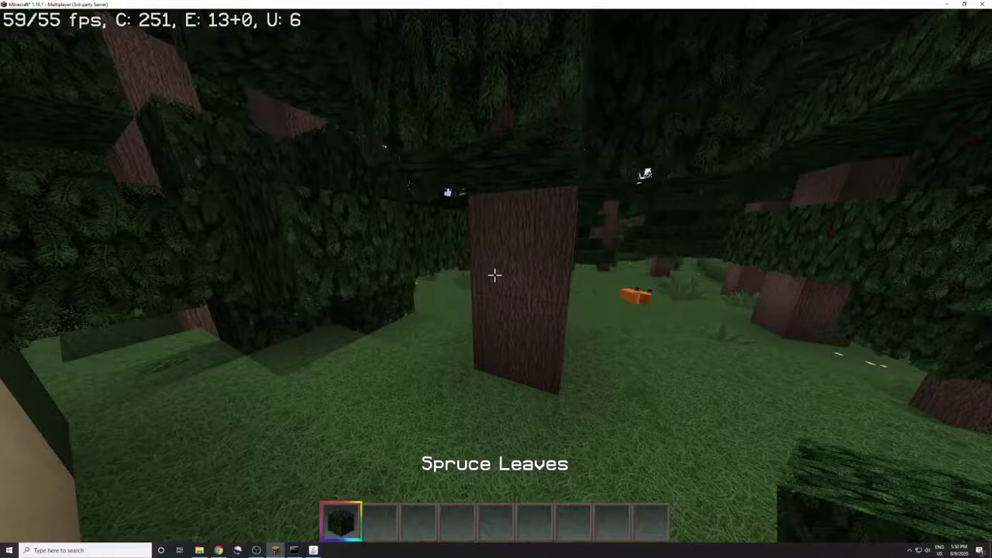
middle_click(495, 275)
key(s)
right_click(494, 275)
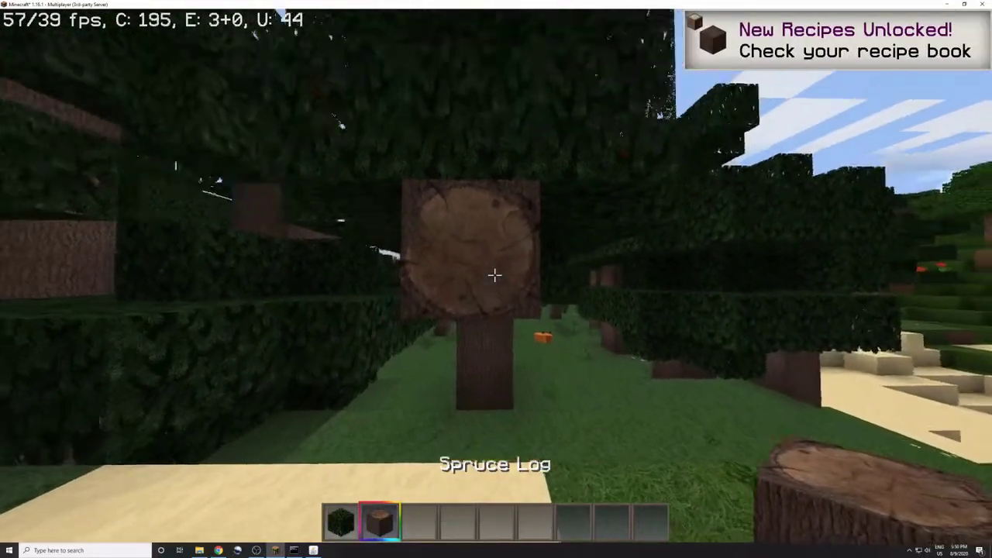
Extend the spruce log at the trunk with a long row of spruce logs along the sandy shore beside the forest
key(s)
right_click(494, 275)
right_click(495, 276)
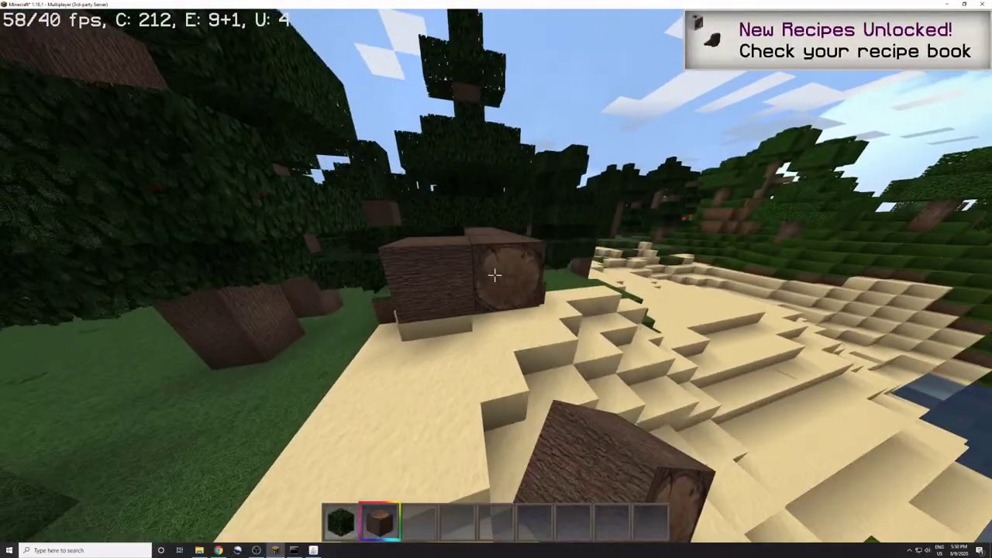
right_click(495, 275)
key(s)
right_click(495, 275)
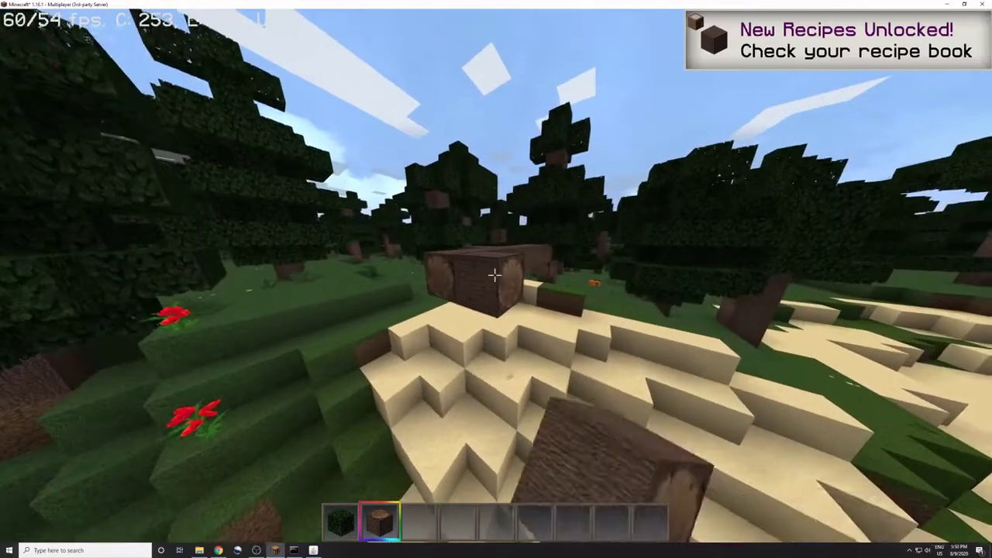
key(s)
right_click(495, 275)
right_click(495, 276)
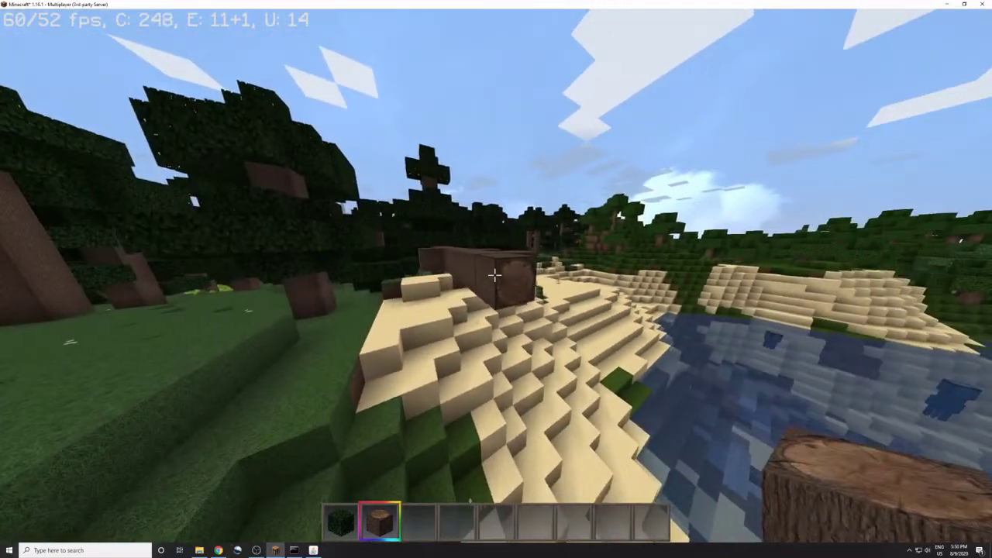
key(s)
right_click(495, 275)
right_click(495, 275)
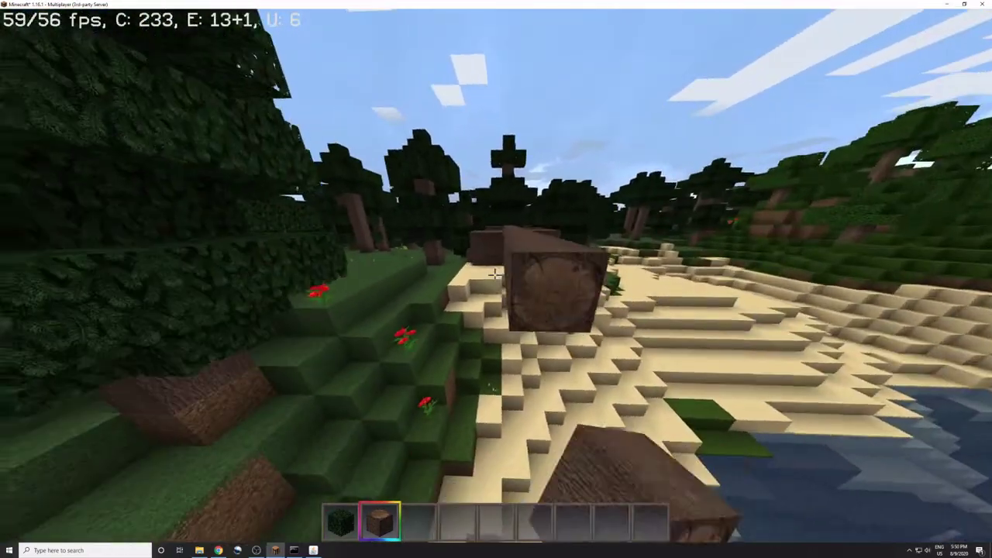
key(s)
right_click(495, 275)
right_click(494, 275)
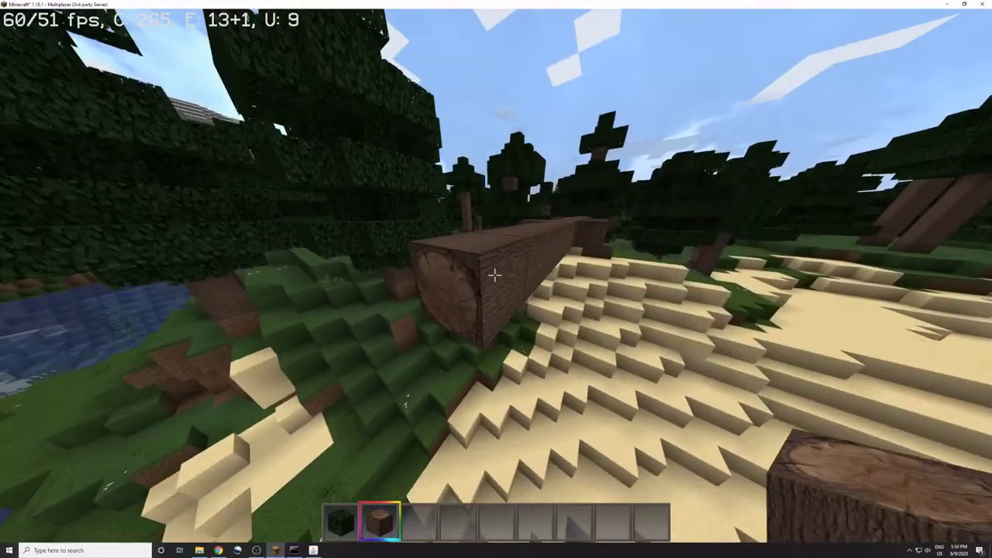
key(s)
right_click(495, 275)
right_click(494, 276)
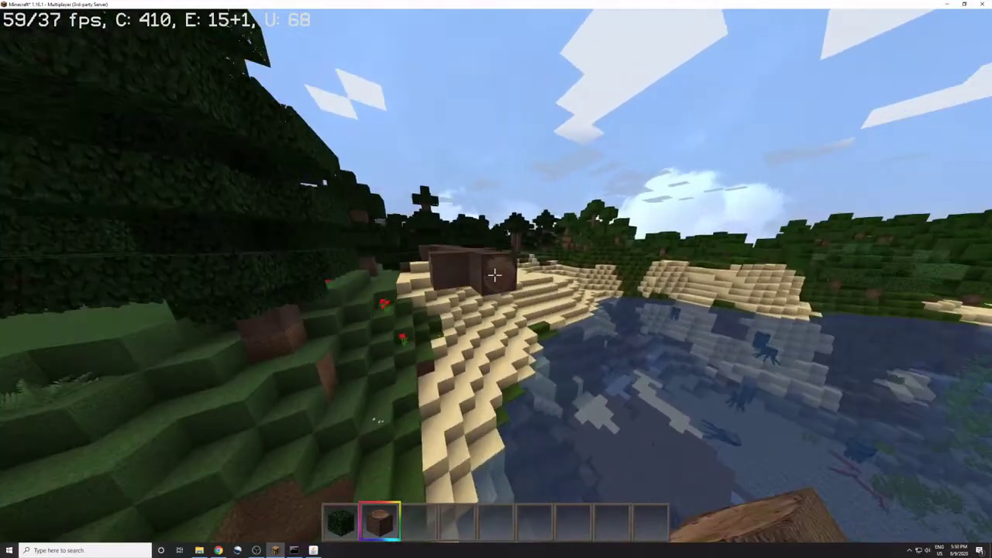
key(s)
right_click(495, 275)
right_click(495, 275)
right_click(495, 276)
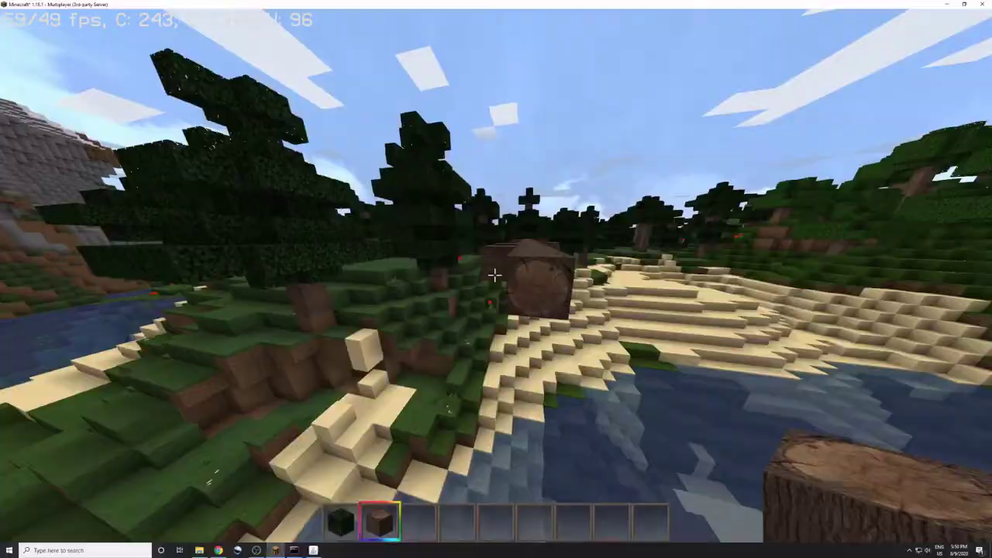
Pause the game and open the list of apps allowed through Windows Defender Firewall
key(Escape)
key(super)
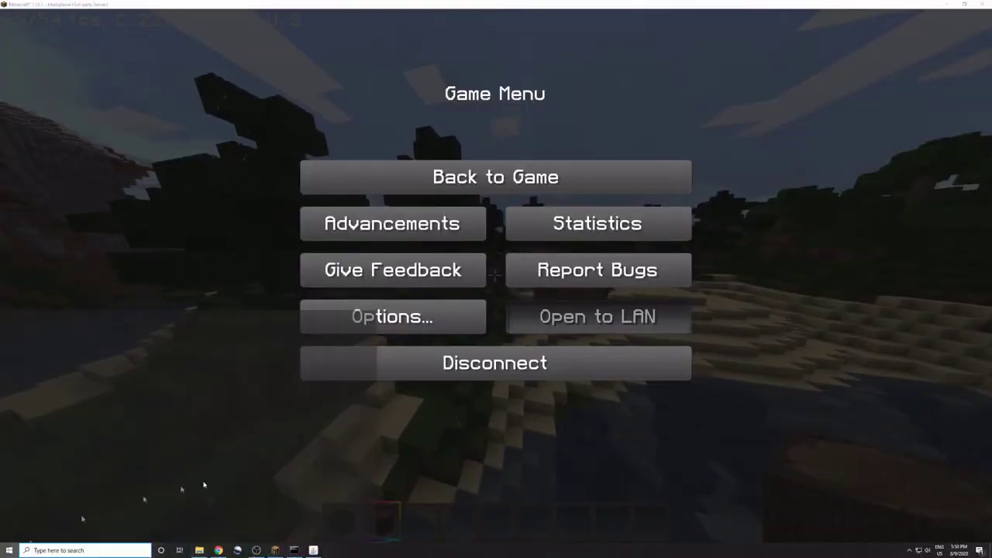
text(fire)
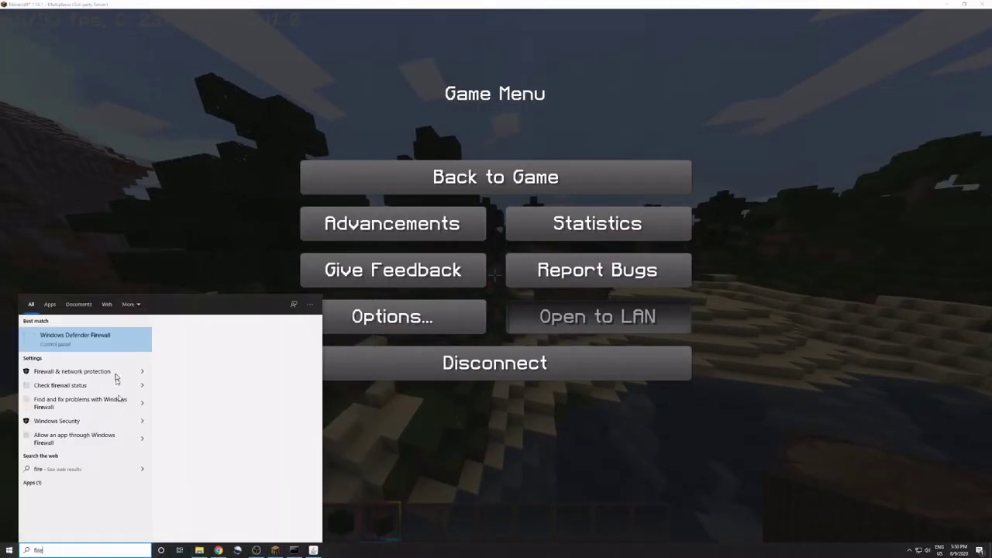
click(114, 342)
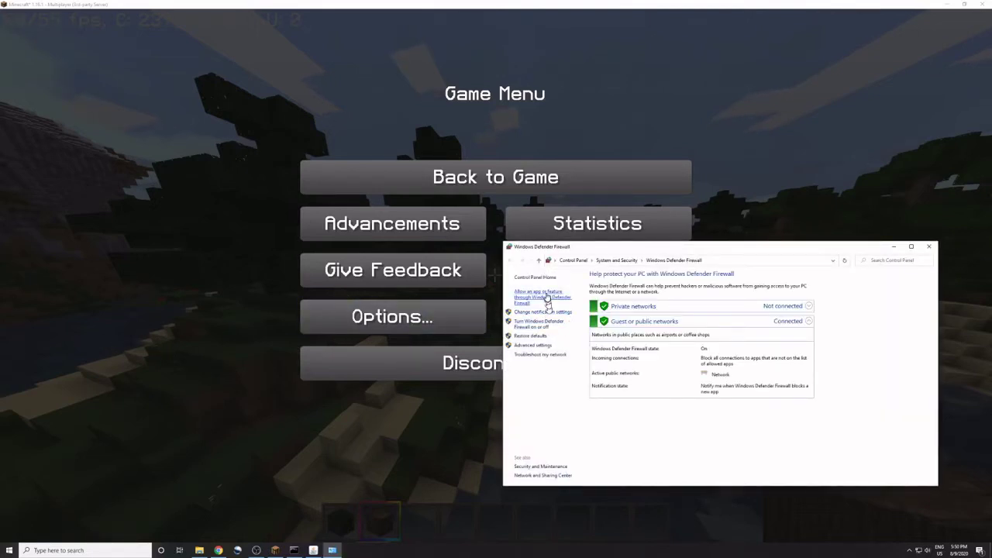
click(547, 295)
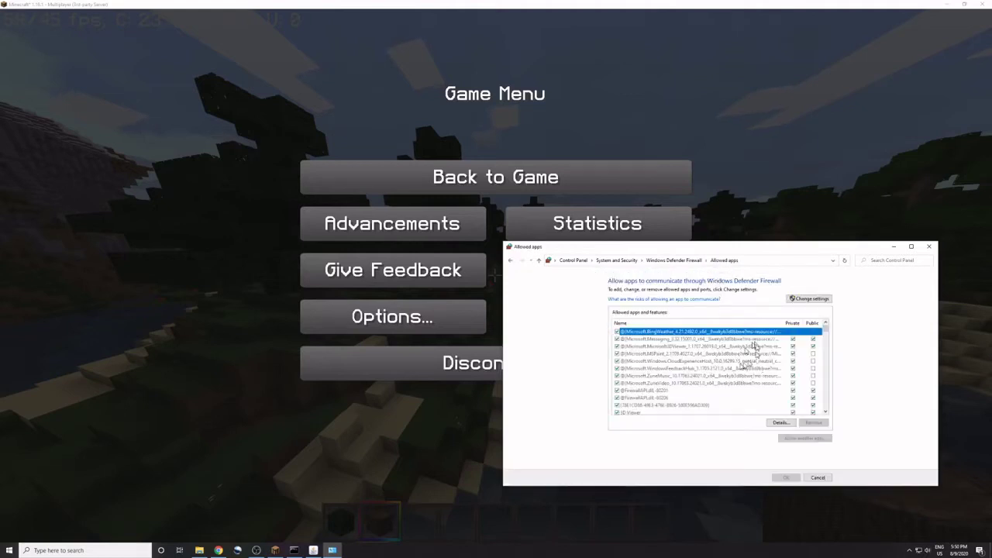
Unlock the allowed apps list, check the private and public access of the Java(TM) Platform SE binary and javaw entries, and accept the list
scroll(731, 367, down, 6)
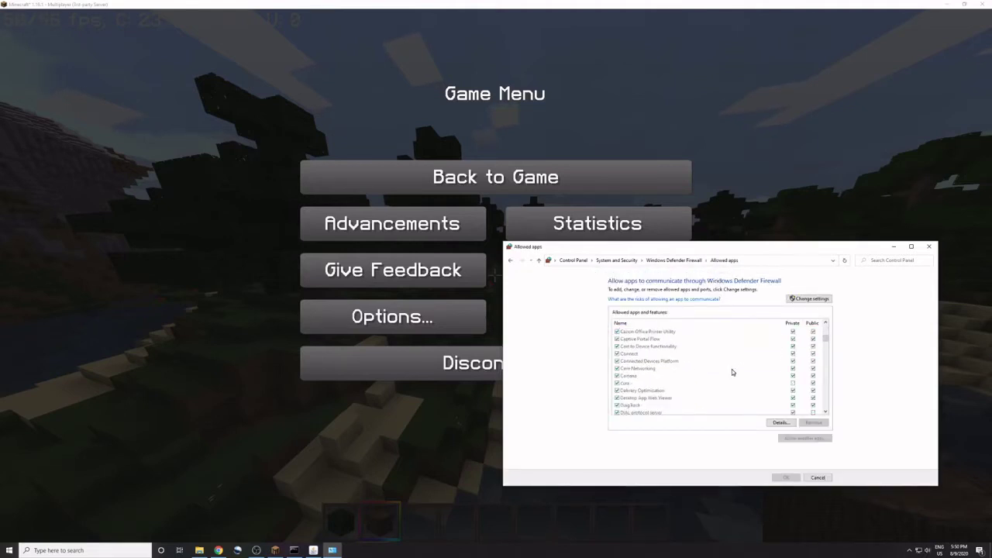
scroll(732, 369, down, 1)
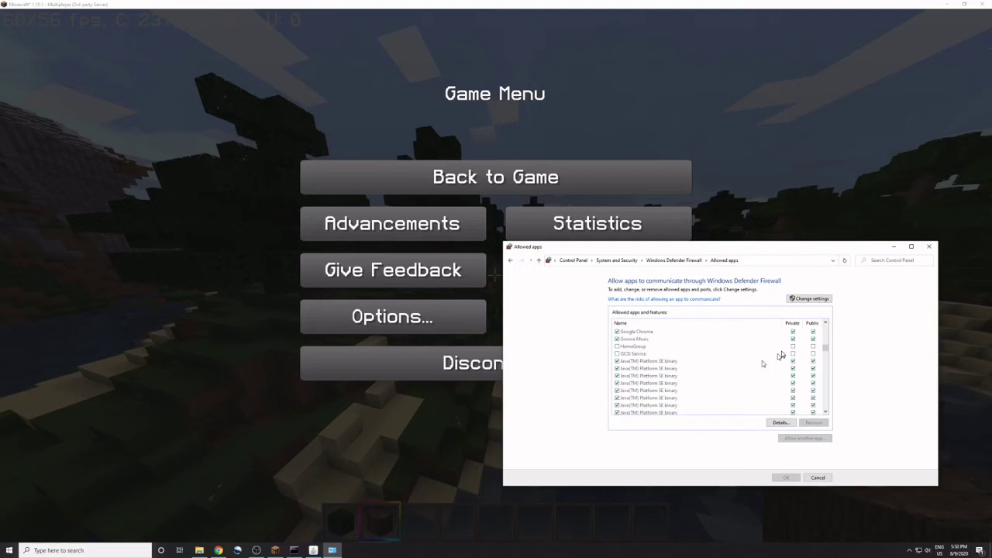
scroll(685, 362, down, 1)
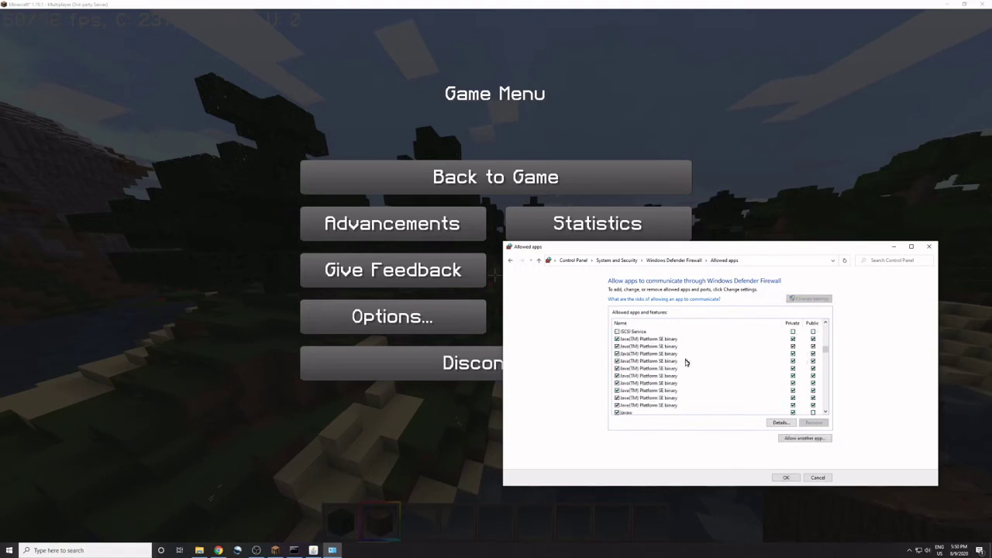
click(813, 411)
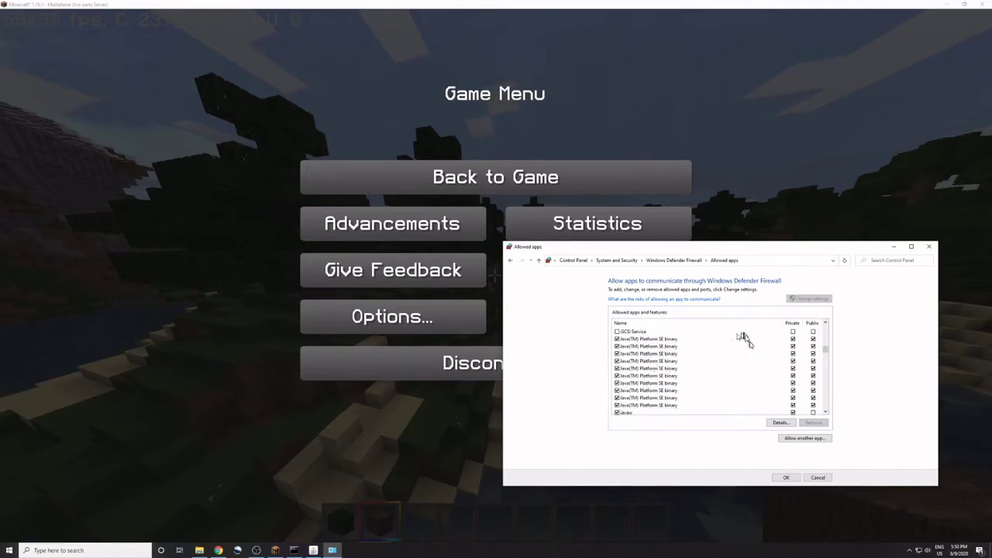
click(806, 413)
scroll(768, 398, down, 1)
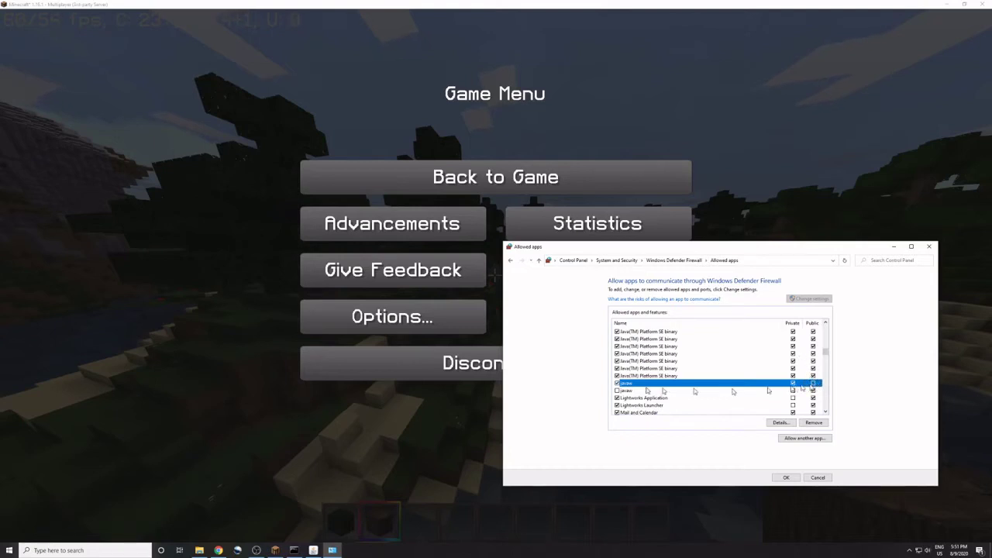
scroll(687, 380, up, 1)
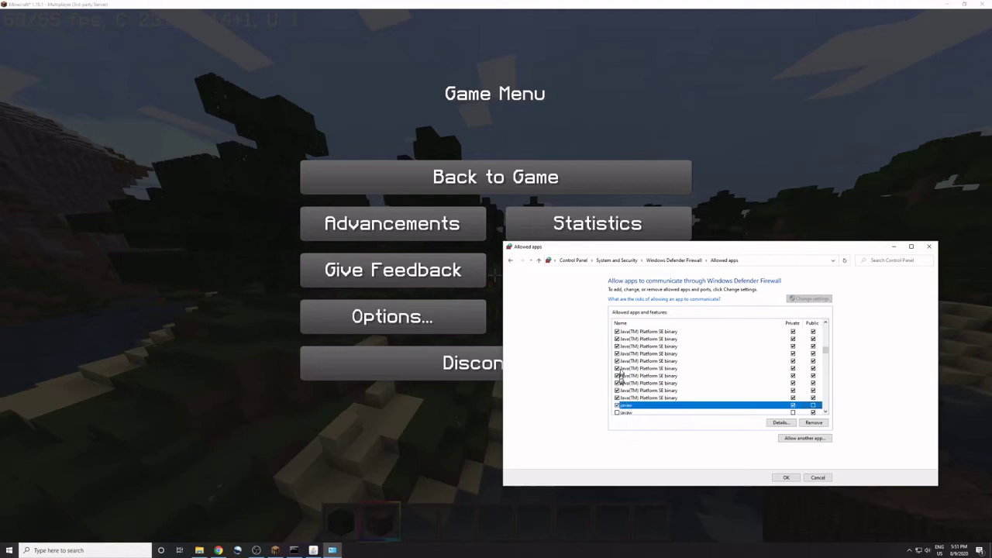
scroll(621, 377, up, 1)
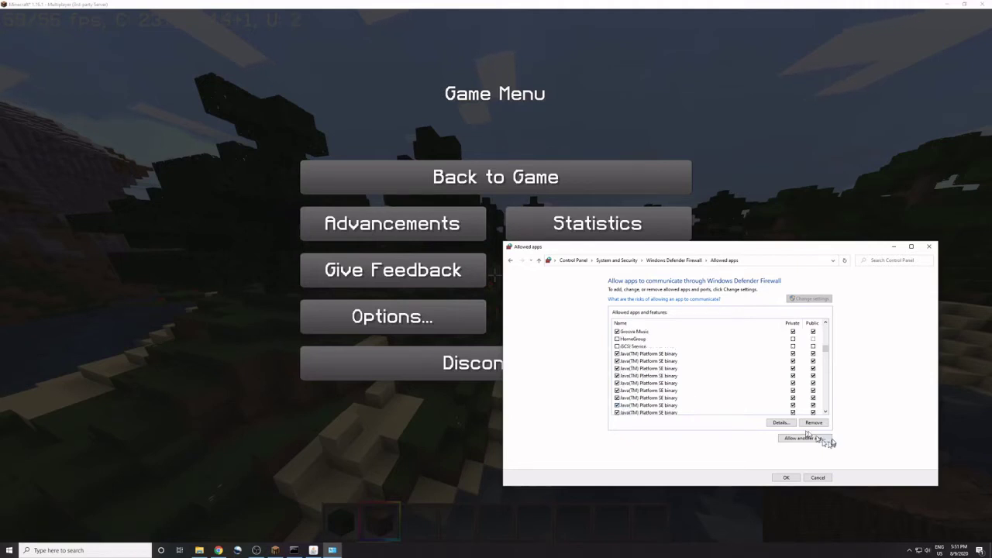
click(787, 477)
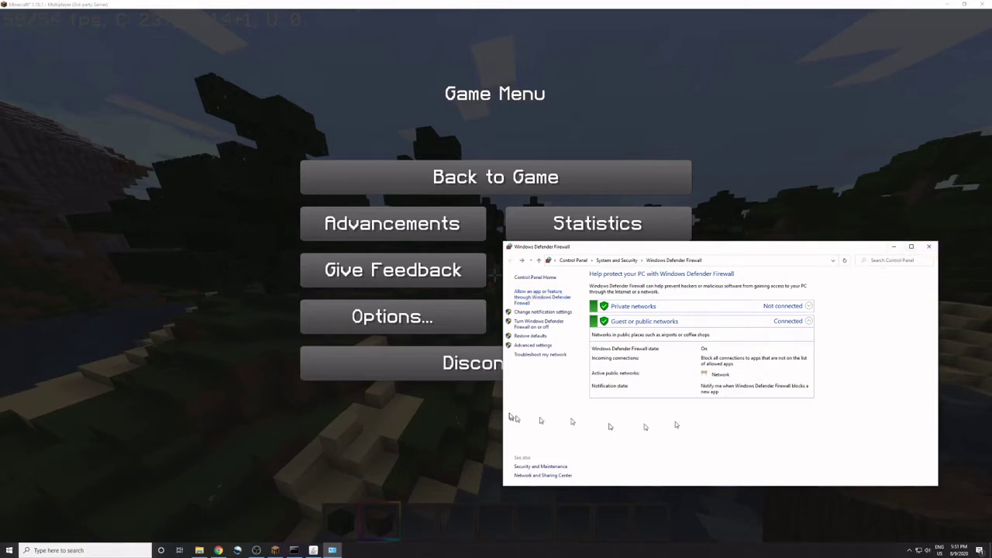
Return to the game and place upright spruce logs, singly and stacked, on the sandy slope beside the water
click(516, 185)
key(w)
right_click(495, 275)
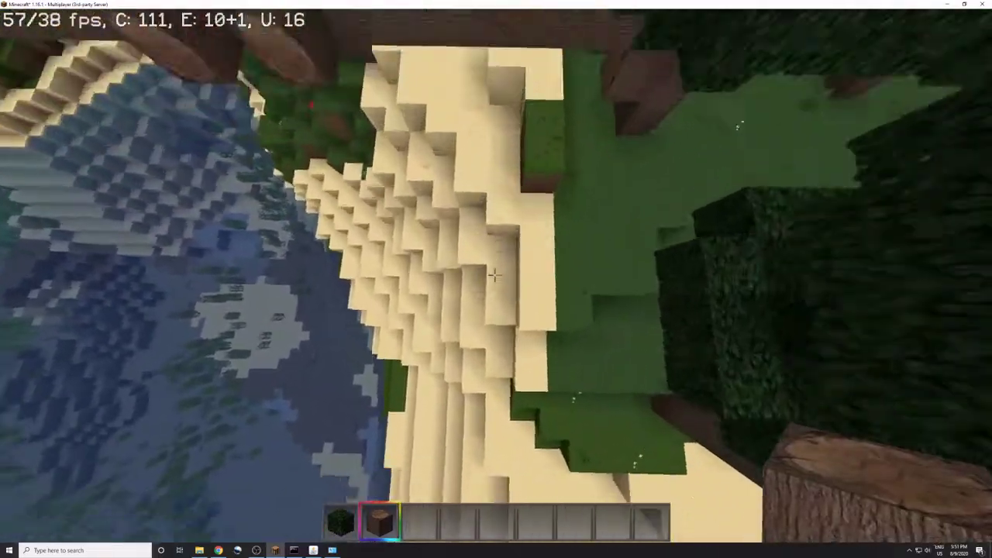
right_click(494, 274)
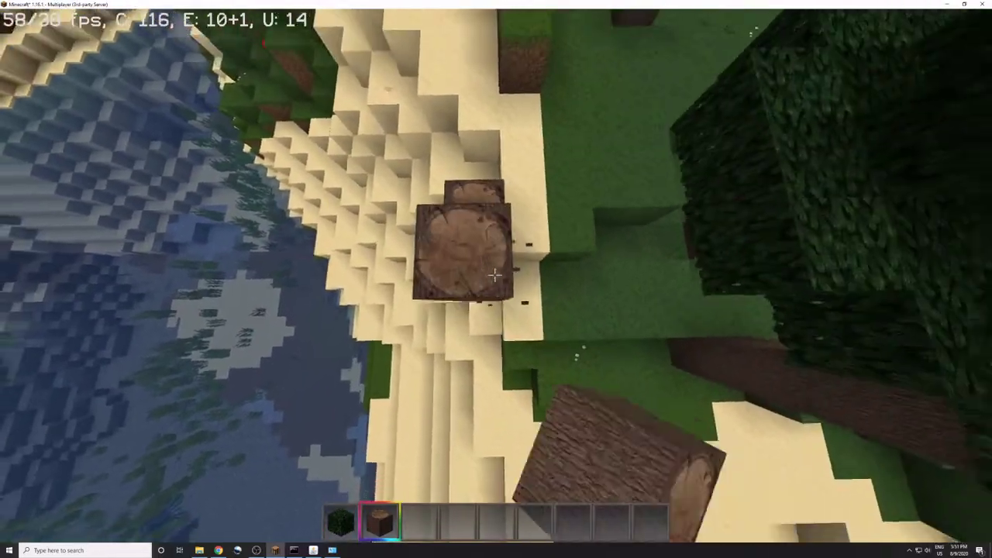
right_click(494, 274)
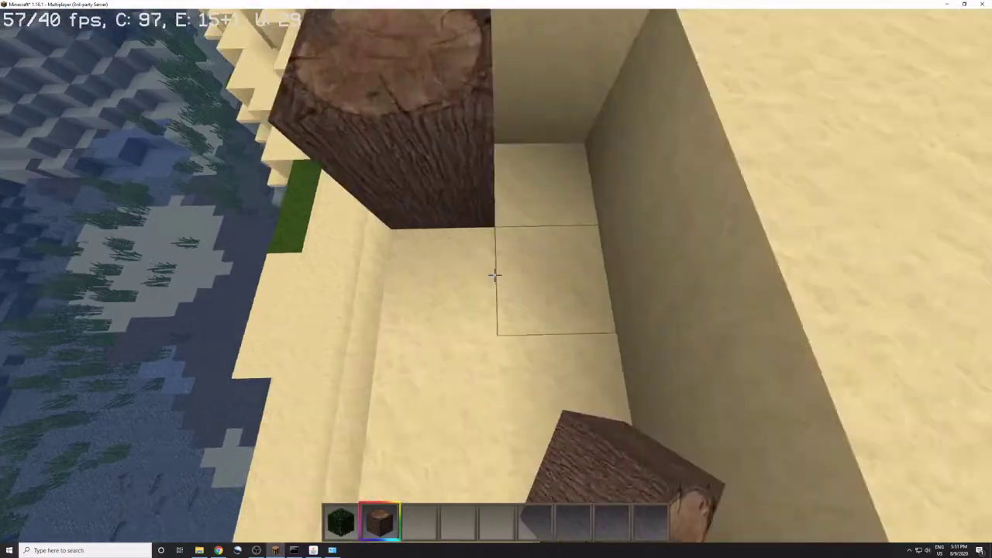
right_click(494, 275)
right_click(494, 274)
right_click(494, 275)
right_click(495, 274)
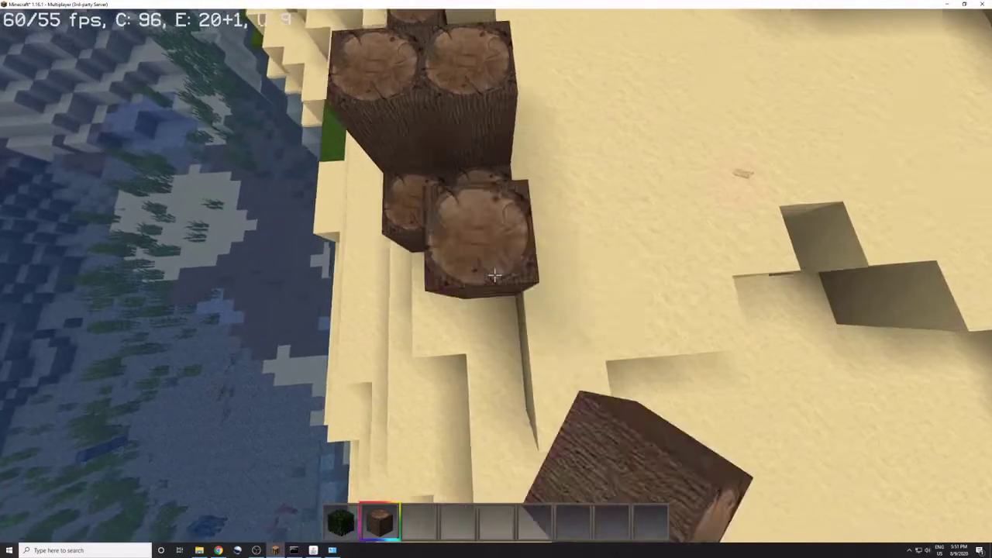
right_click(495, 275)
right_click(494, 274)
right_click(495, 275)
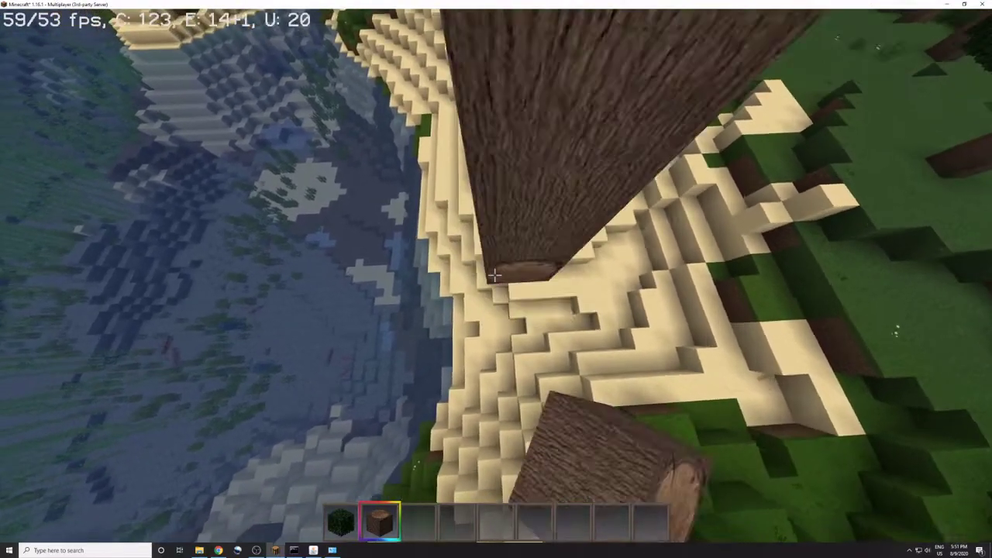
right_click(494, 275)
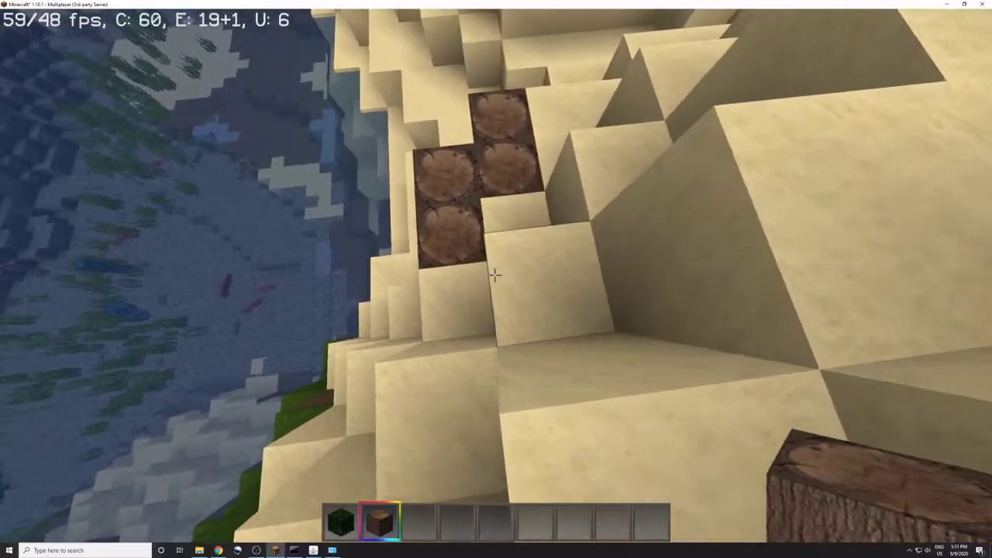
right_click(495, 274)
right_click(495, 275)
right_click(495, 275)
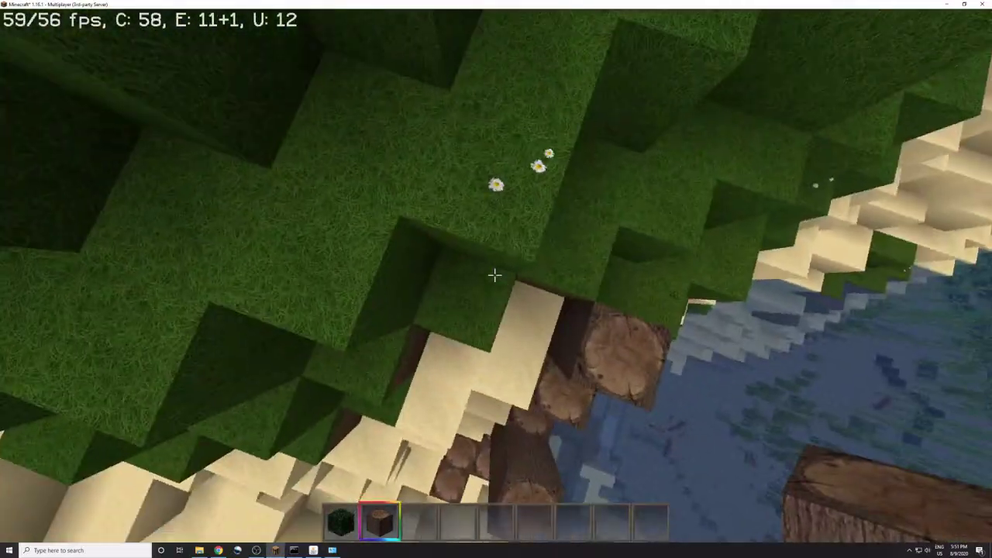
Lay a row of horizontal spruce logs from the grass across the sand beside the upright ones, and place an upright log on it
right_click(494, 274)
right_click(494, 275)
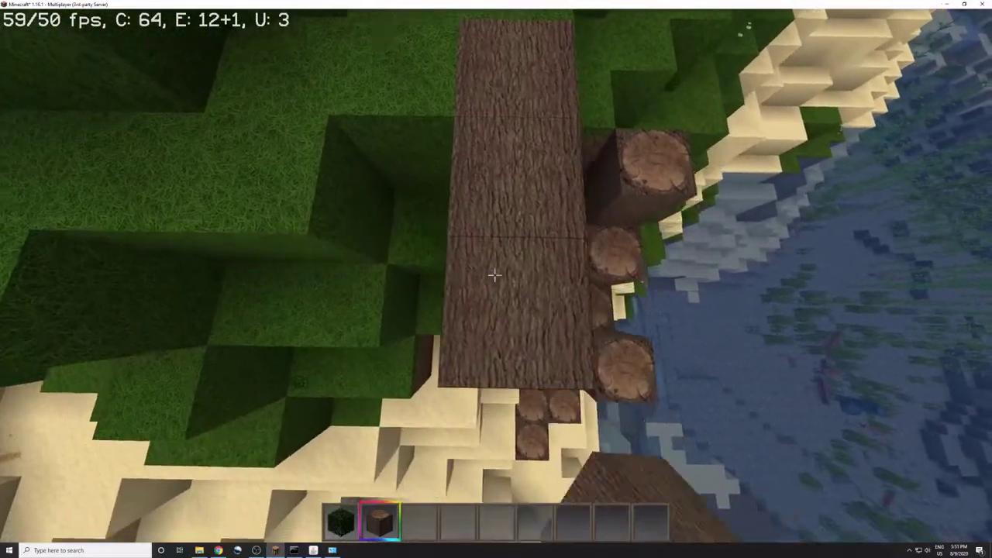
right_click(495, 274)
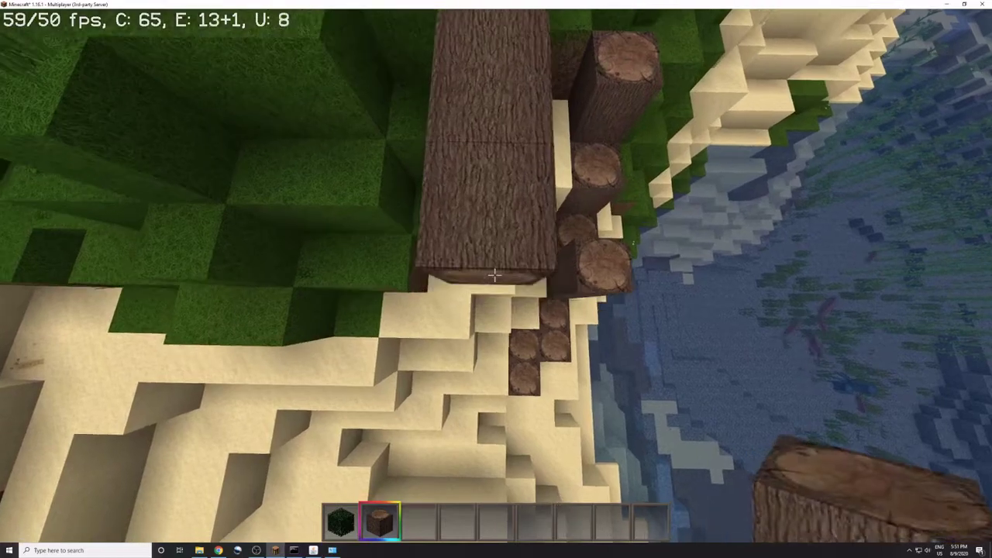
right_click(494, 275)
right_click(494, 274)
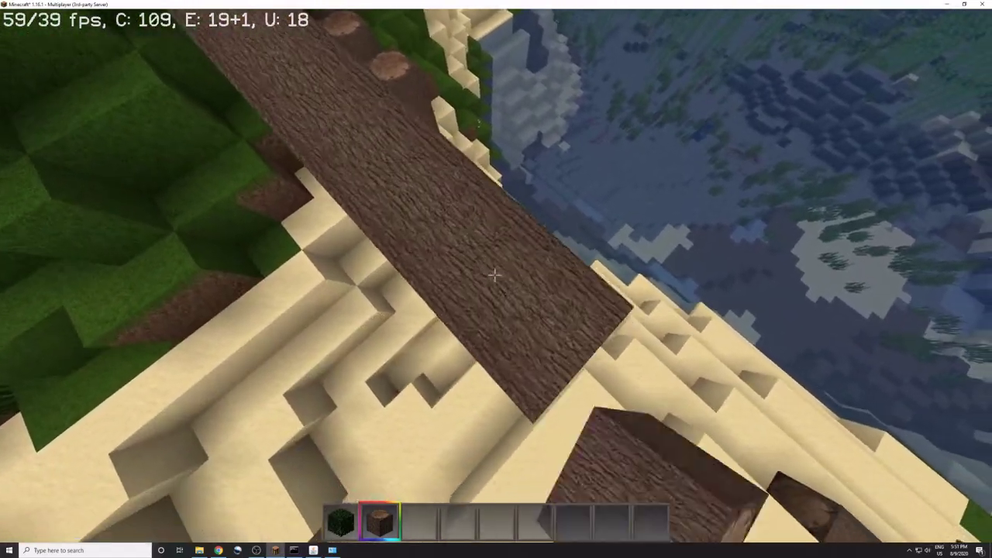
right_click(494, 274)
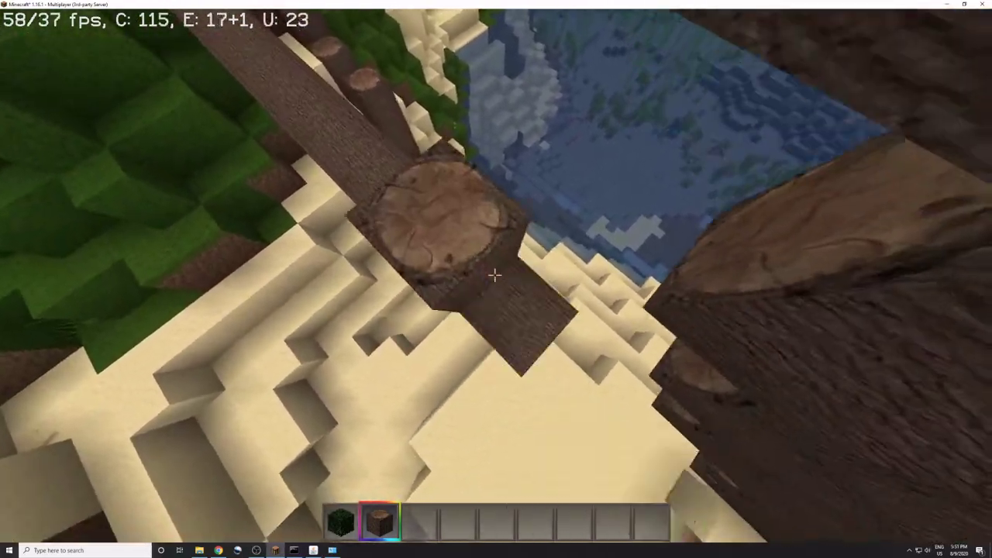
right_click(495, 274)
Pause the game, switch to Chrome and search the web for "spigot plugins" in a new tab
key(Escape)
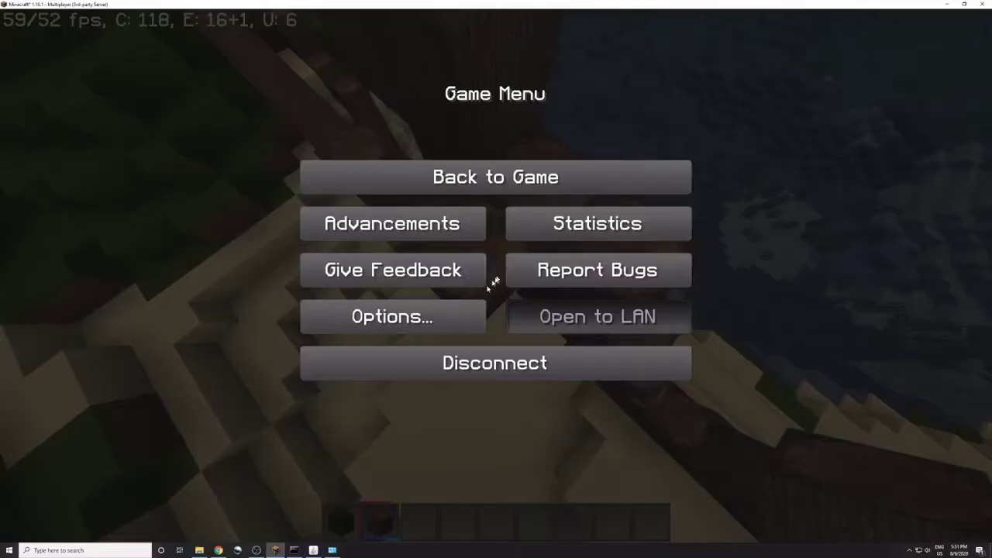
click(220, 550)
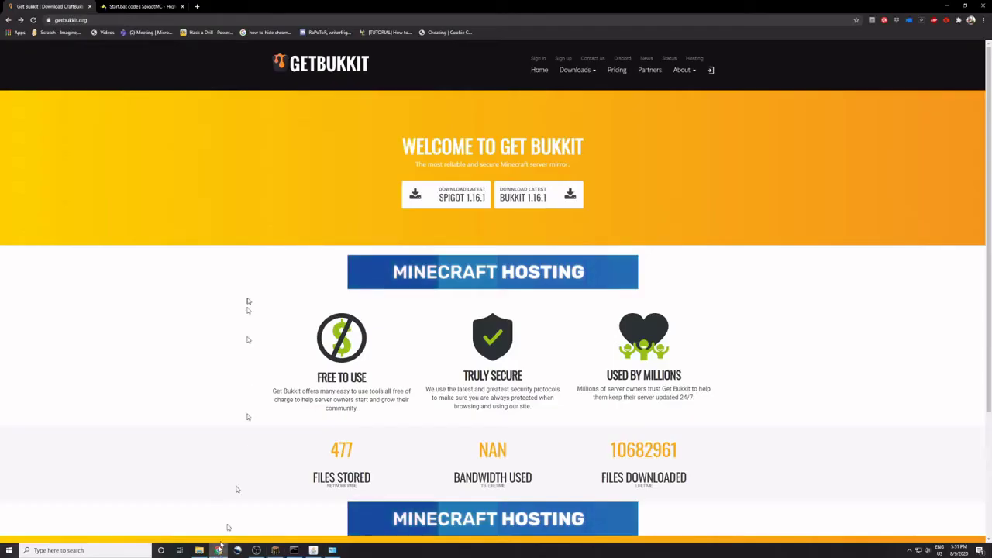
click(194, 5)
text(spigot)
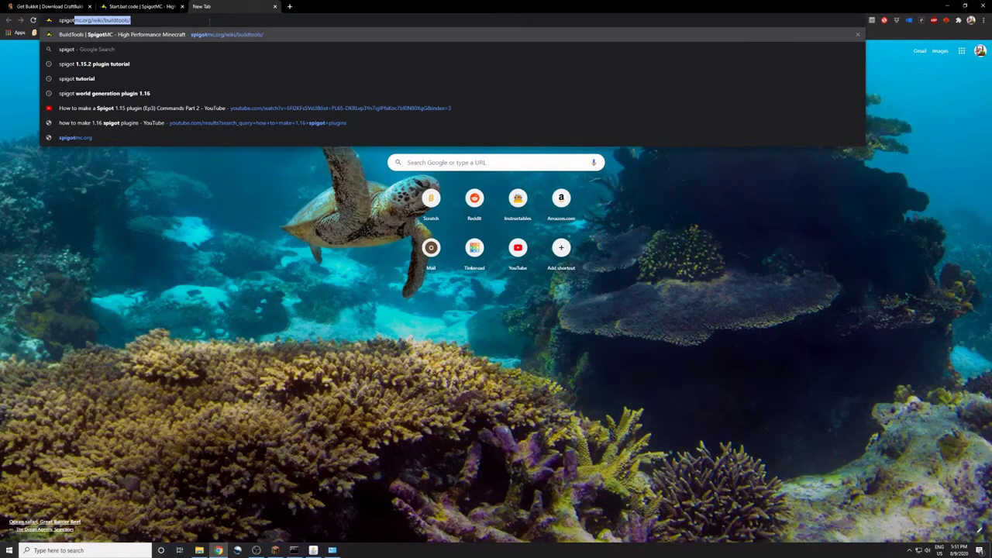
text(plugi)
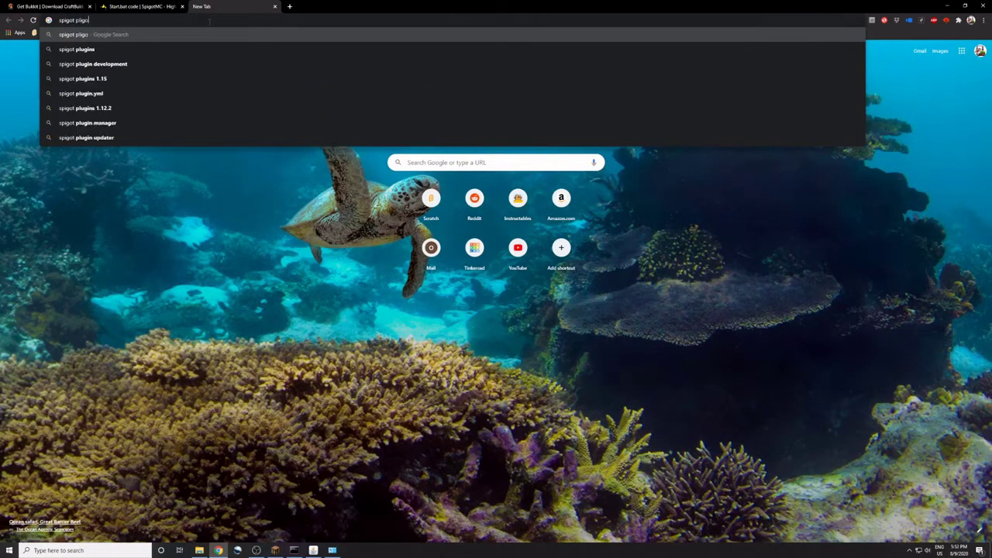
key(BackSpace)
key(BackSpace)
text(ugins)
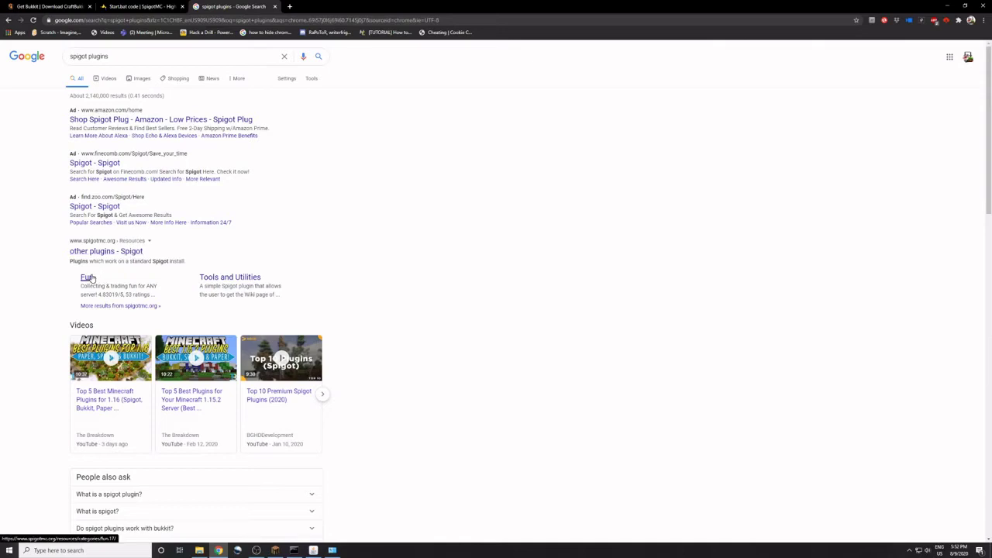
Open the Tools and Utilities plugin category from the search results, go up to the full SpigotMC Resources list and browse it
click(224, 279)
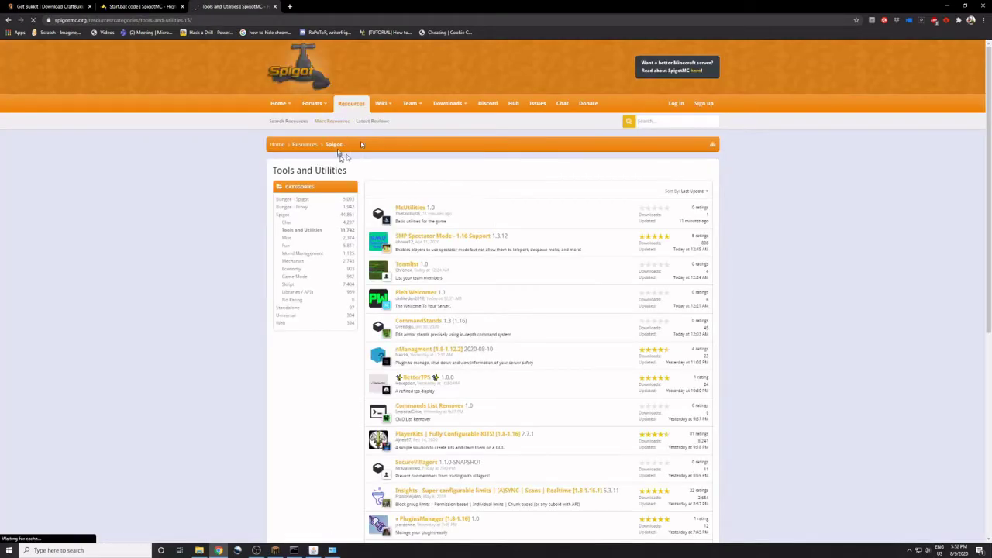
click(307, 145)
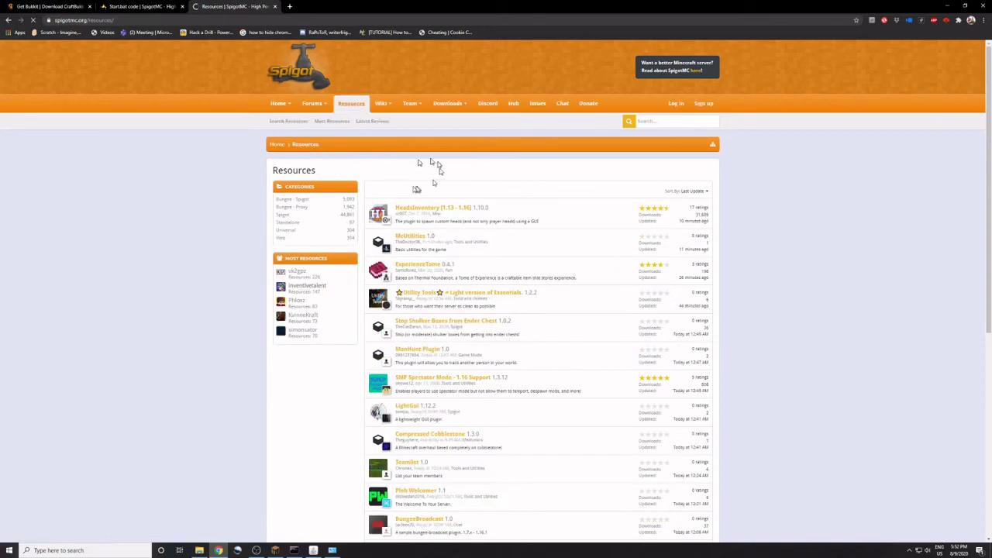
scroll(472, 265, down, 3)
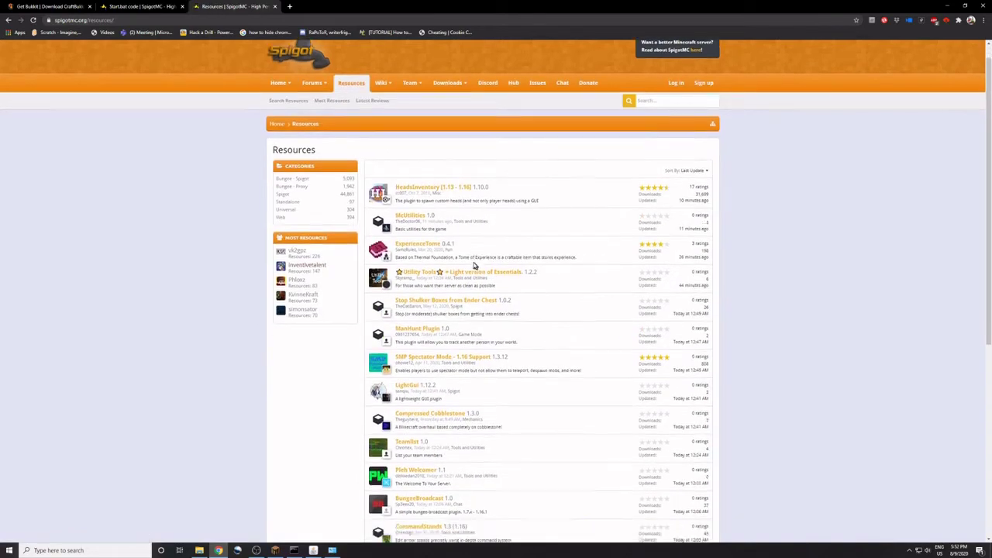
scroll(471, 264, up, 3)
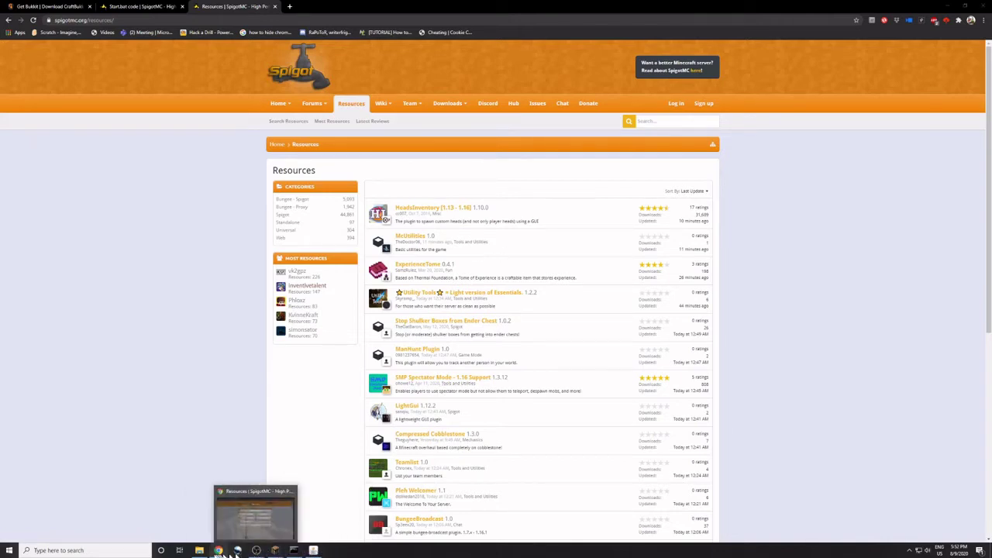
Switch to File Explorer and open the plugins folder inside Spigot Server The 3rd
click(200, 550)
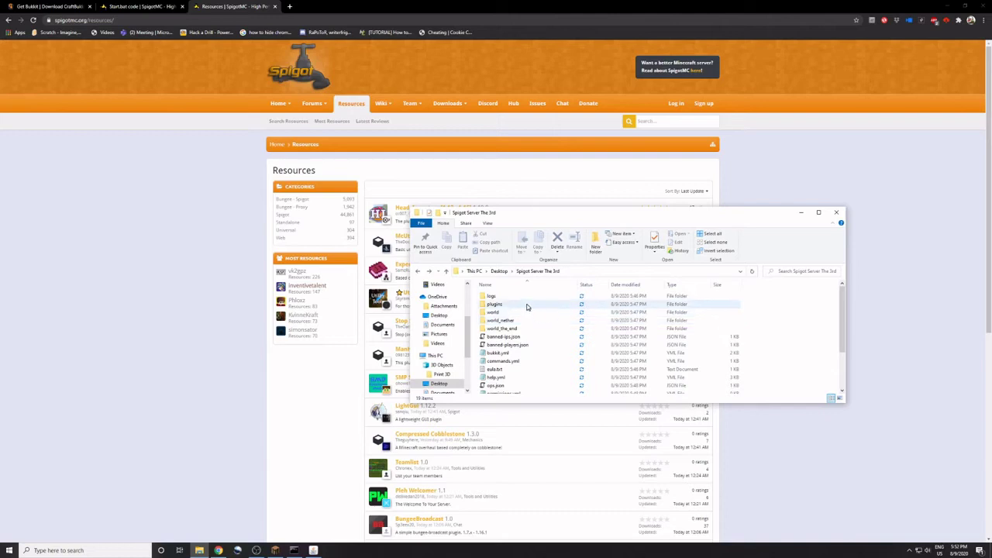
double_click(525, 303)
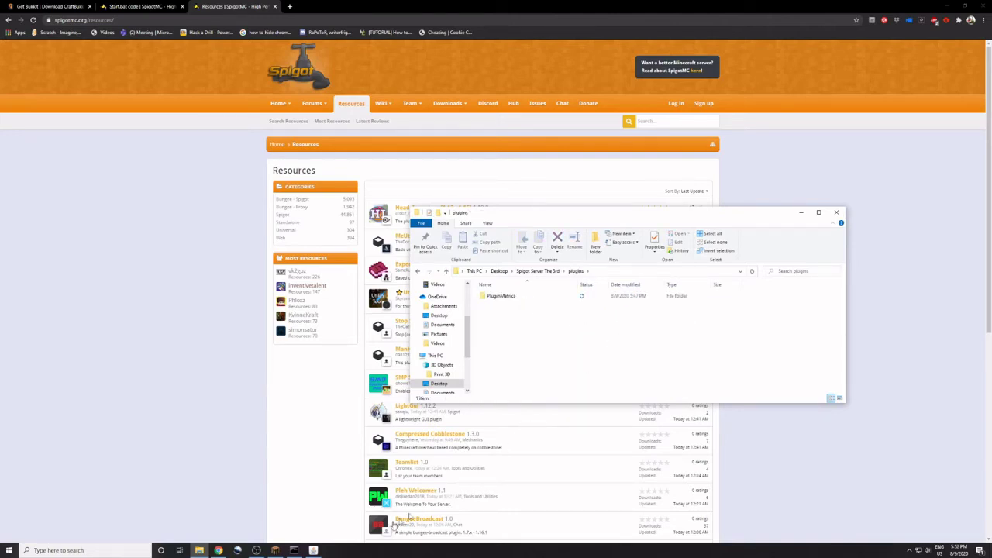
Switch back to Chrome, search the web for "my ip" in a new tab and copy the public IP address
mouse_move(264, 553)
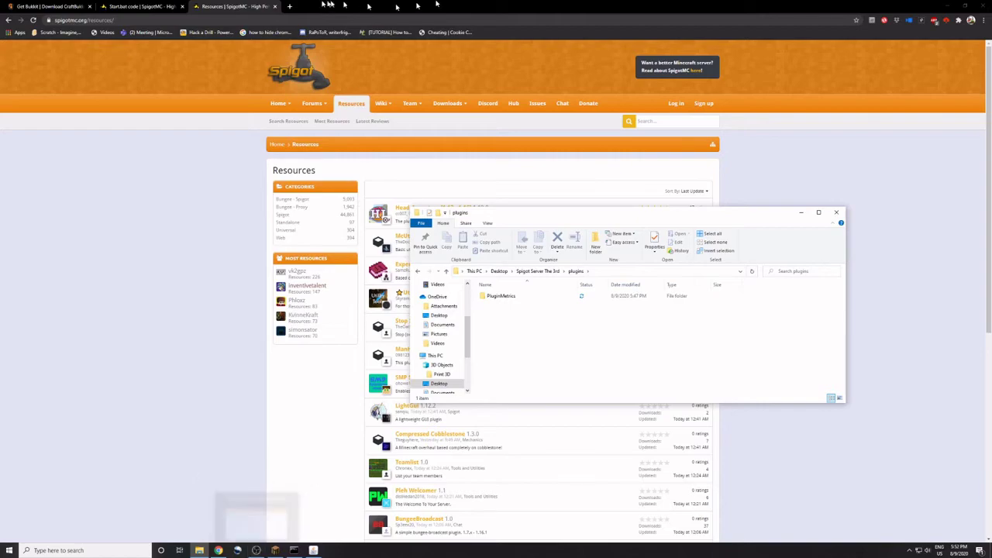
click(287, 4)
click(287, 5)
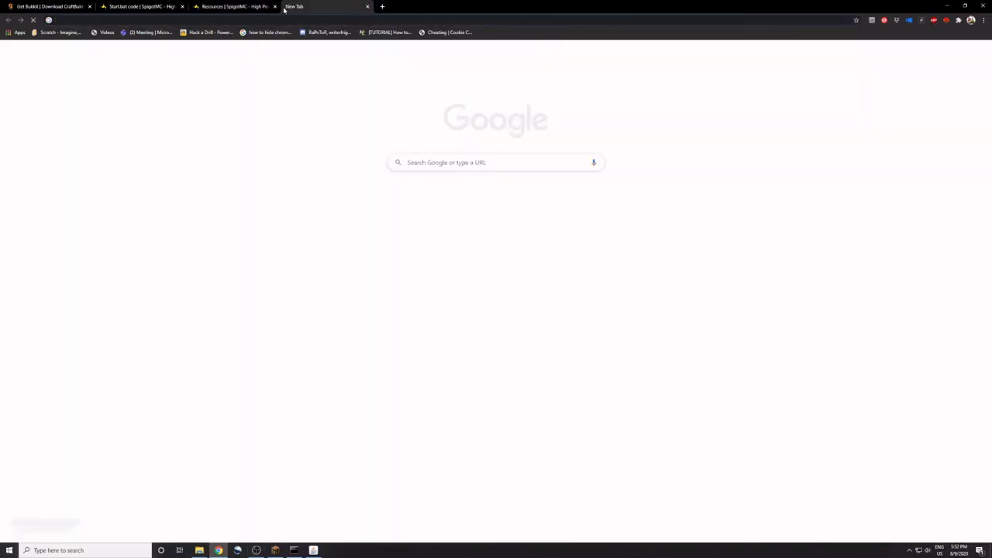
text(ip)
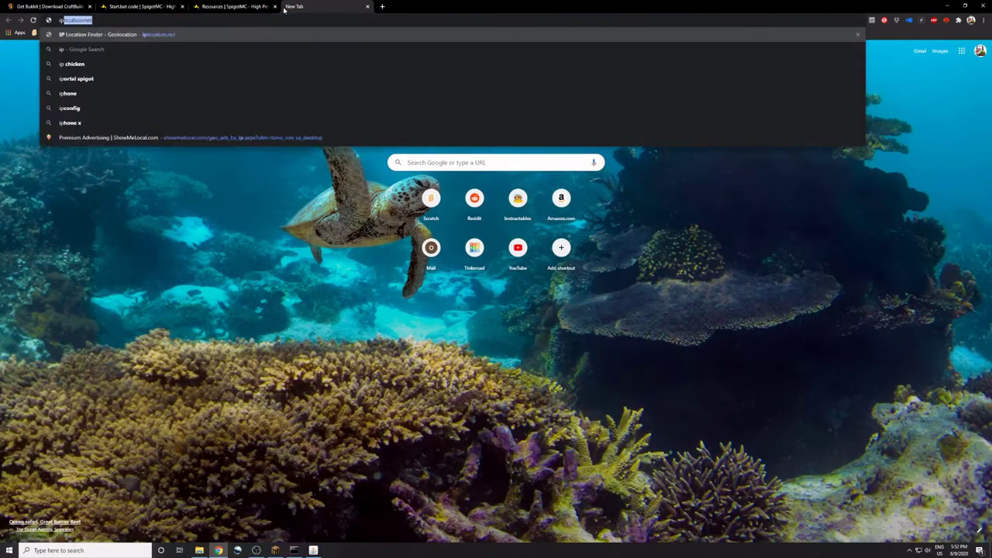
key(BackSpace)
key(BackSpace)
key(BackSpace)
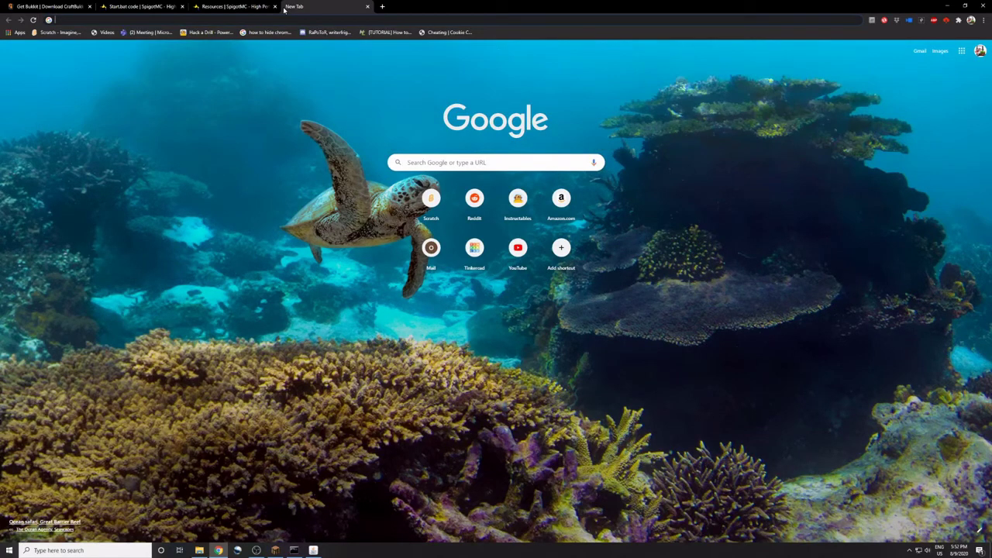
text(my ip)
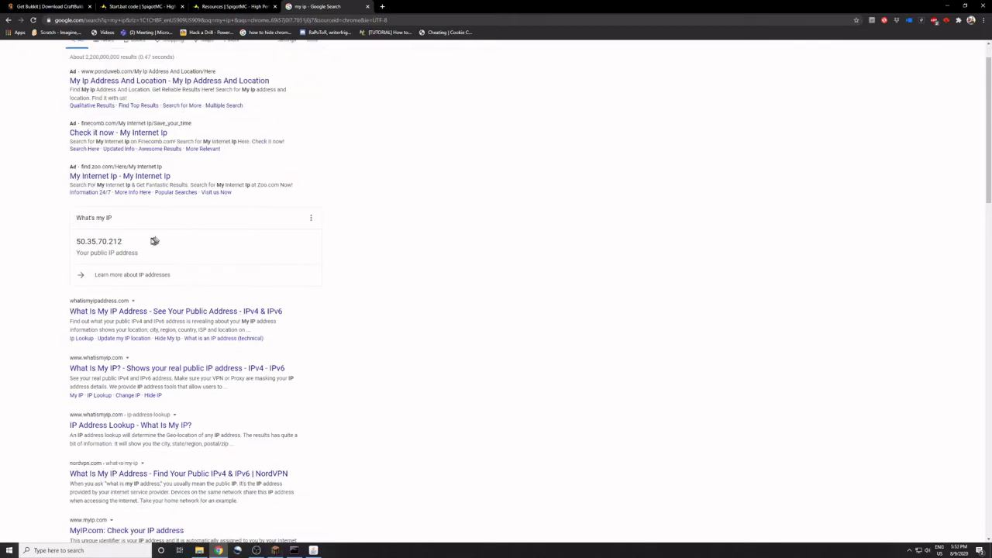
drag(153, 240, 65, 238)
key(ctrl+c)
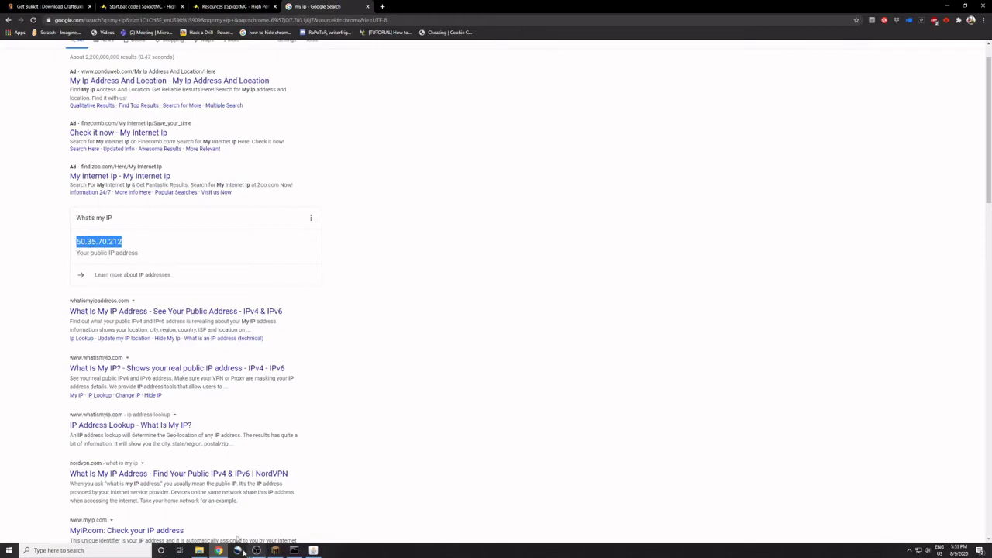
Switch to Minecraft, disconnect from the current session and join the server by Direct Connection using the copied public IP address
click(275, 551)
click(490, 358)
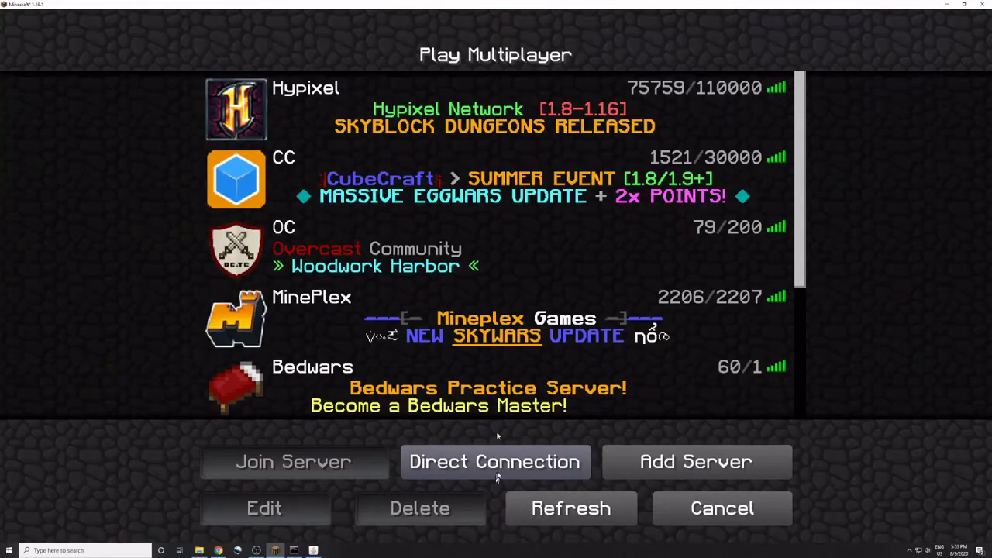
click(496, 462)
key(BackSpace)
key(BackSpace)
key(BackSpace)
key(BackSpace)
key(BackSpace)
key(BackSpace)
key(BackSpace)
key(BackSpace)
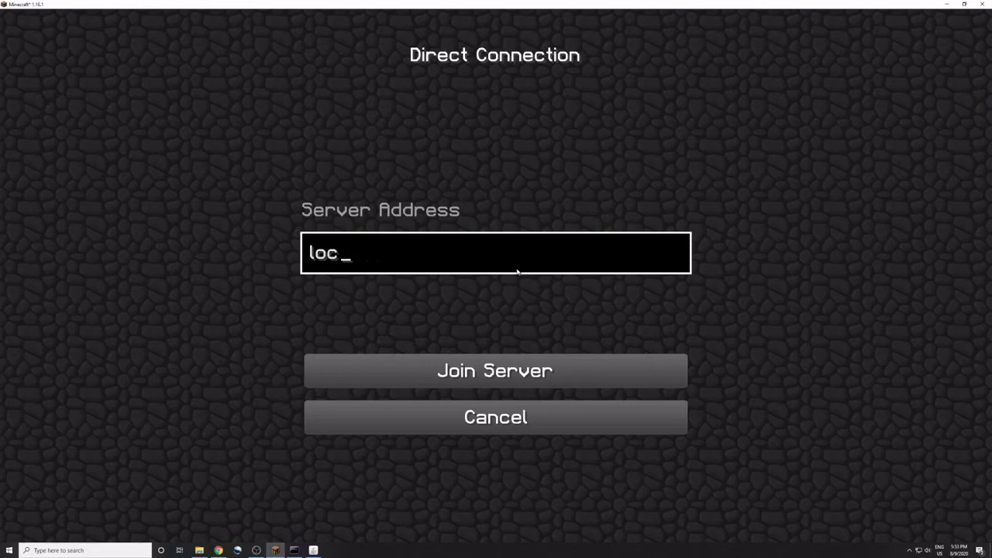
key(ctrl+v)
click(508, 363)
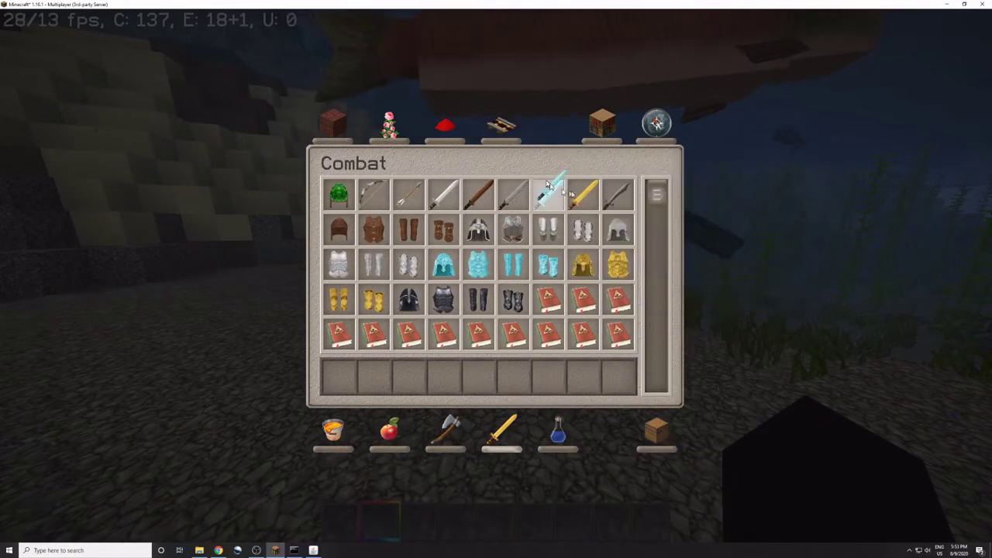
Equip a sword from the Combat items in the first hotbar slot and strike at the salmon underwater
key(e)
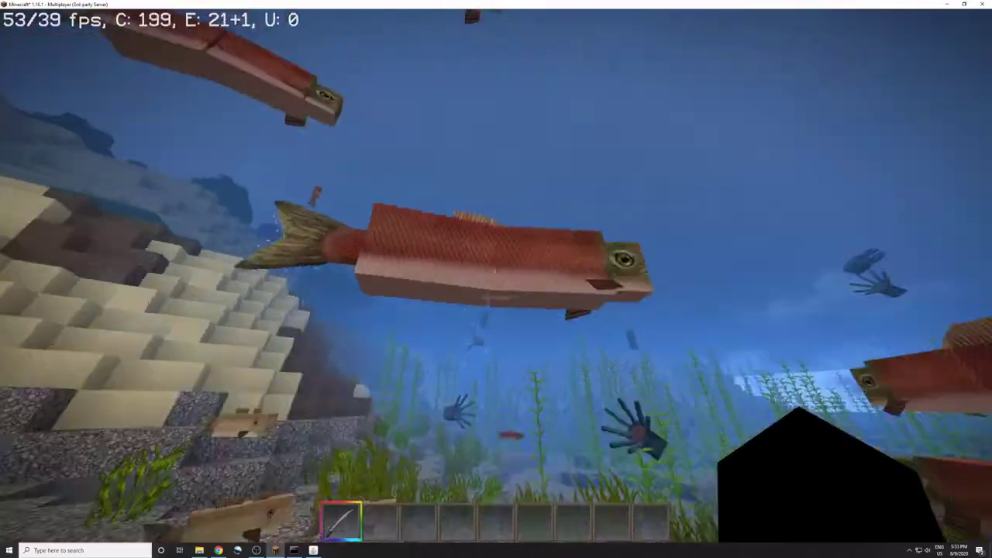
key(w)
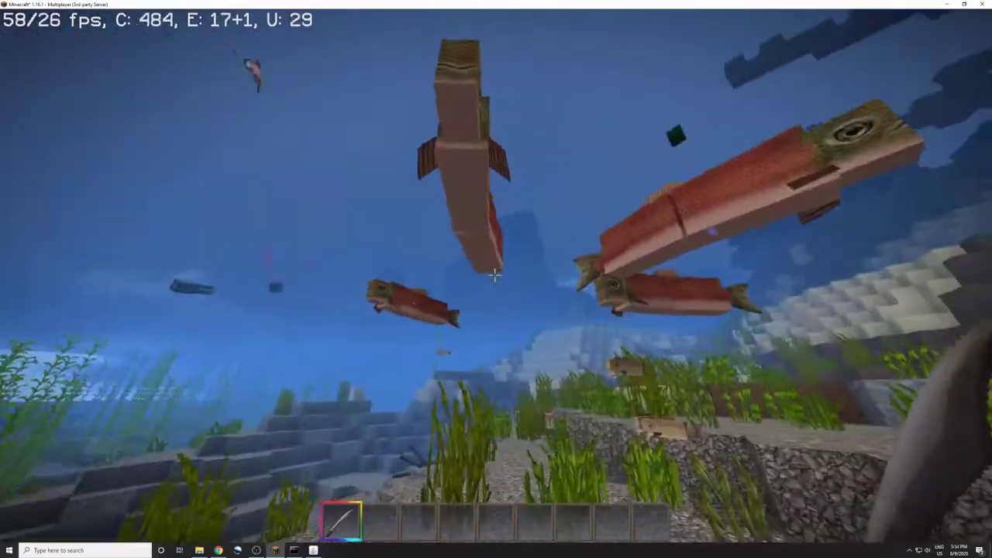
click(495, 275)
key(w)
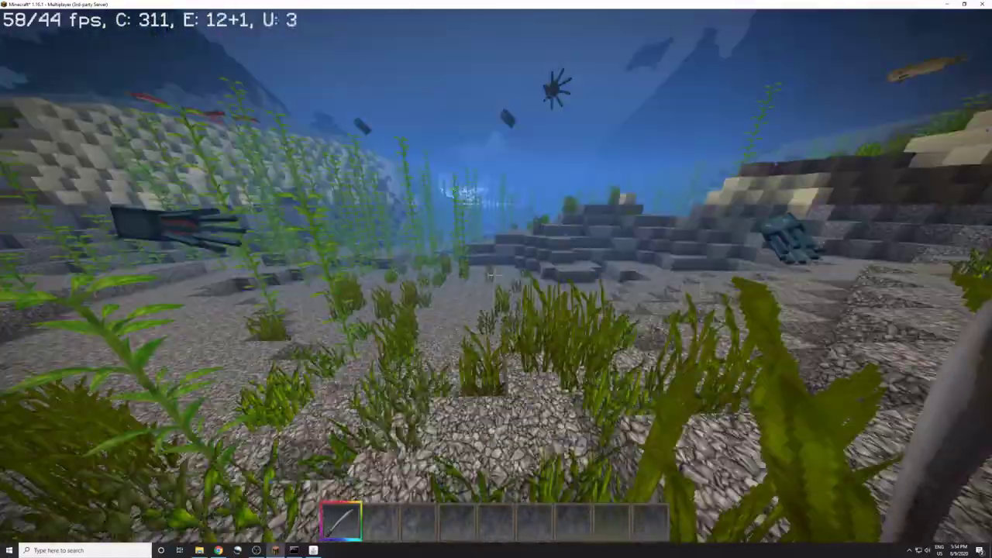
Explore the world with the second hotbar slot selected, swimming along the seabed and flying over the rocky coast, and pause the game
key(2)
mouse_move(496, 279)
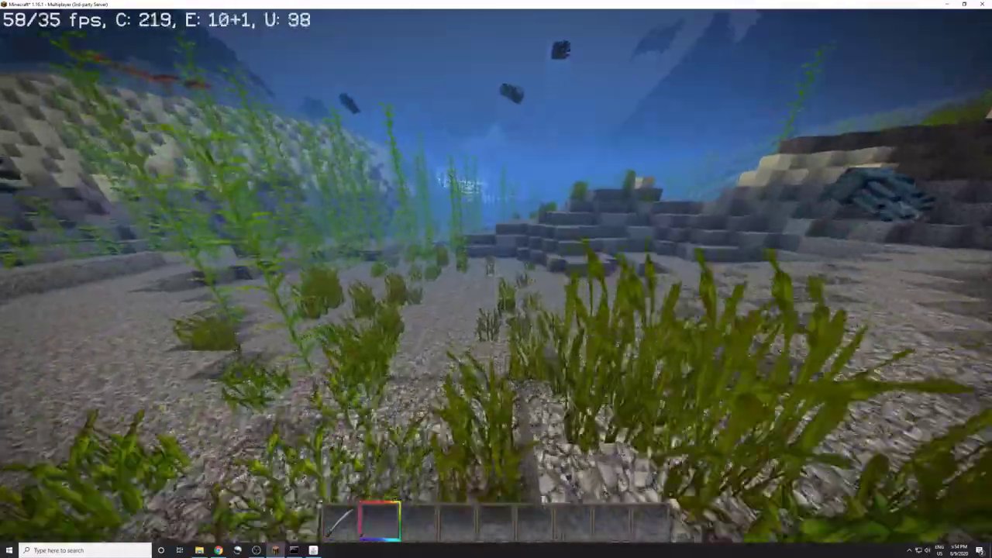
key(w)
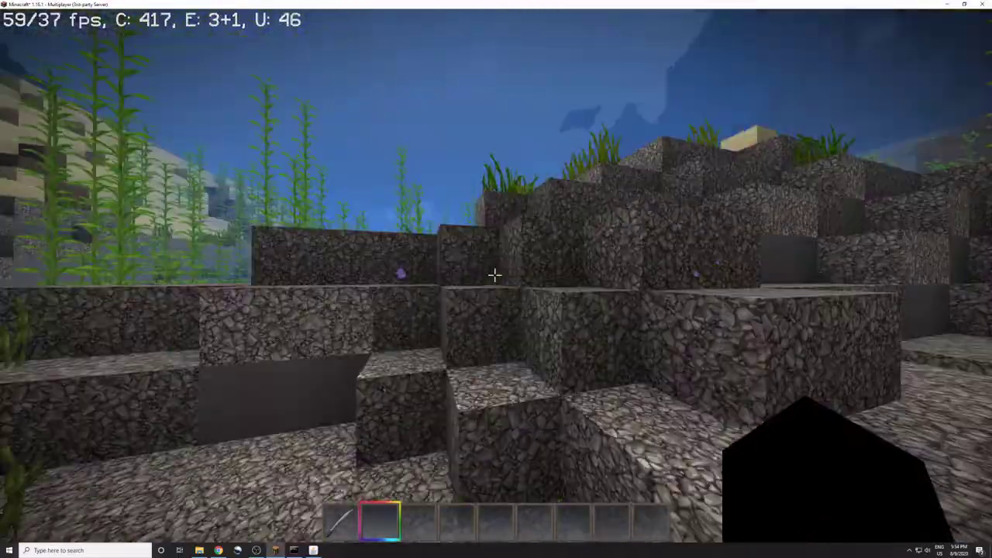
key(w)
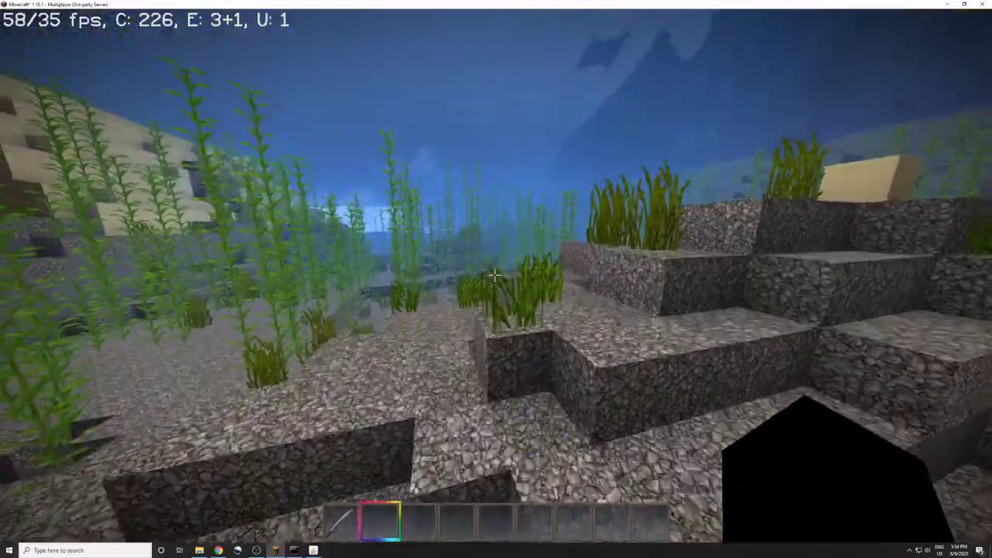
key(w)
key(space)
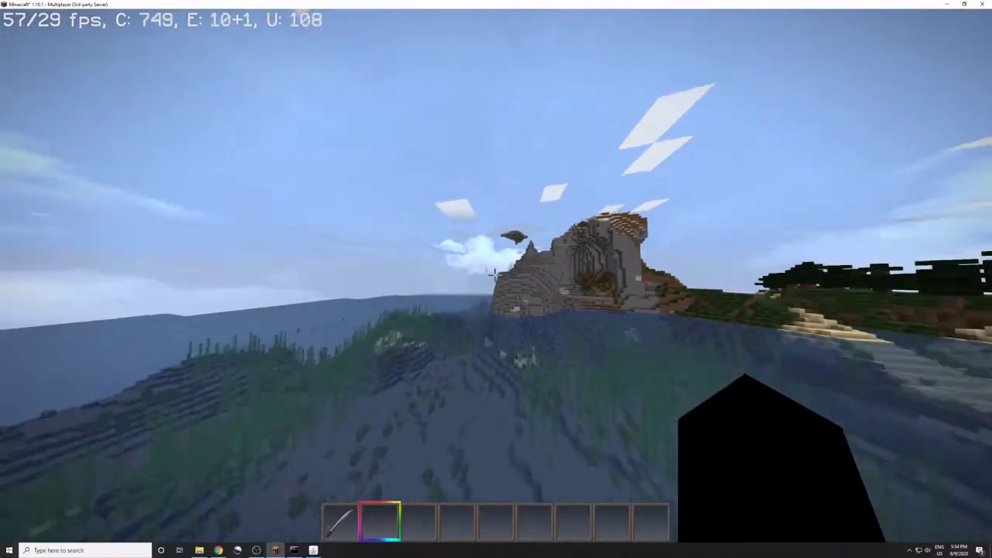
key(w)
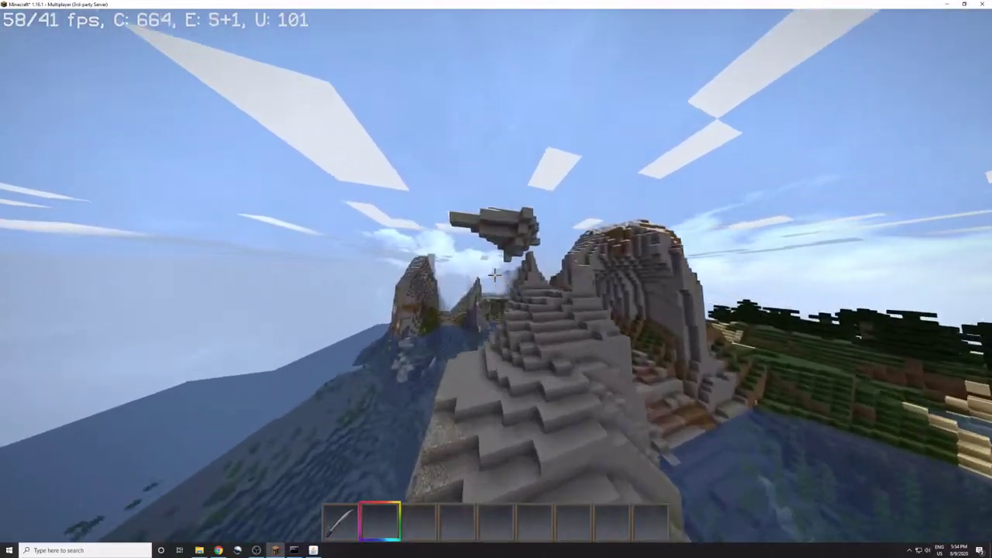
key(w)
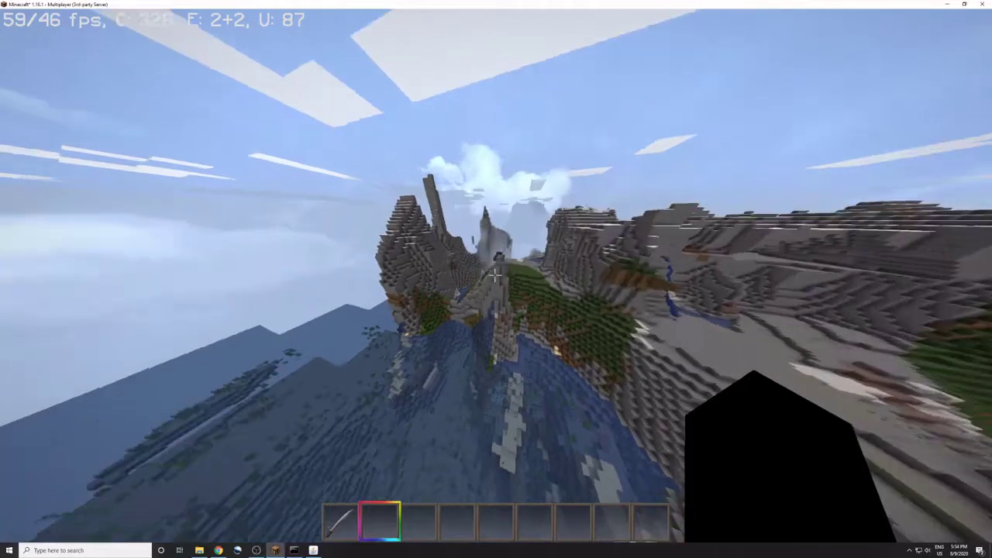
key(Escape)
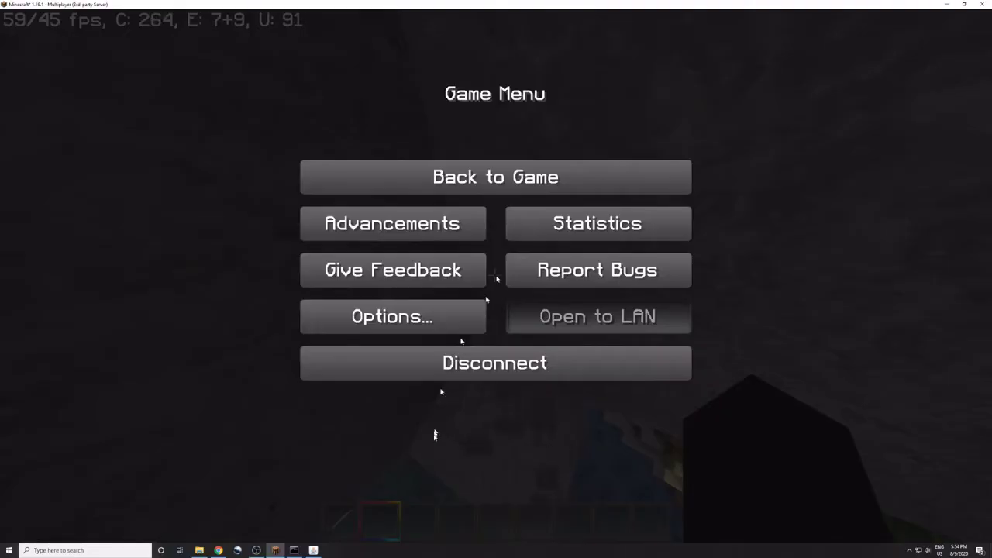